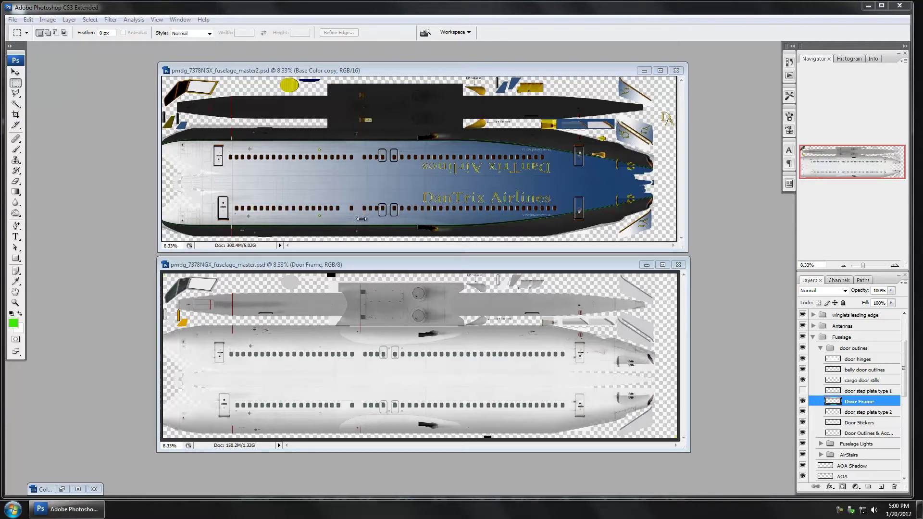
Activate the plain white fuselage_master.psd document window.
left_click(416, 266)
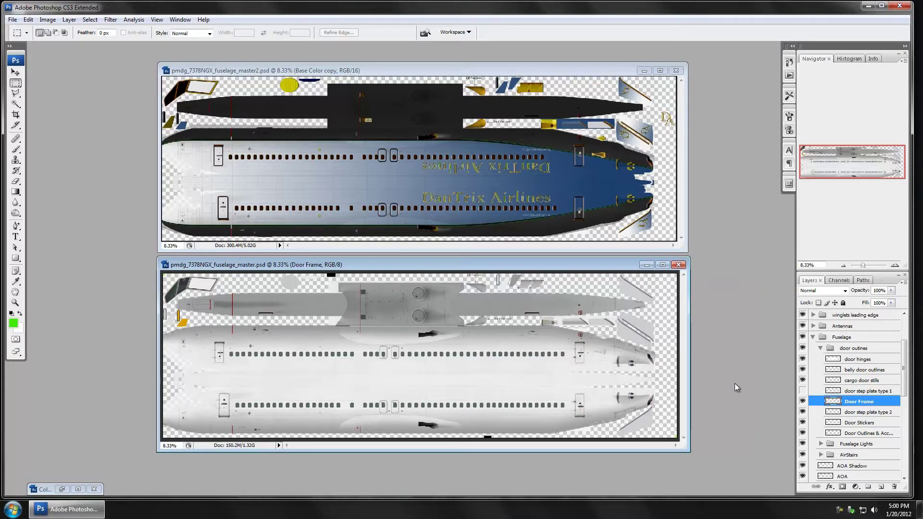
Scroll the Layers panel and select the Paint Here layer.
left_click(903, 345)
left_click_drag(905, 347, 908, 430)
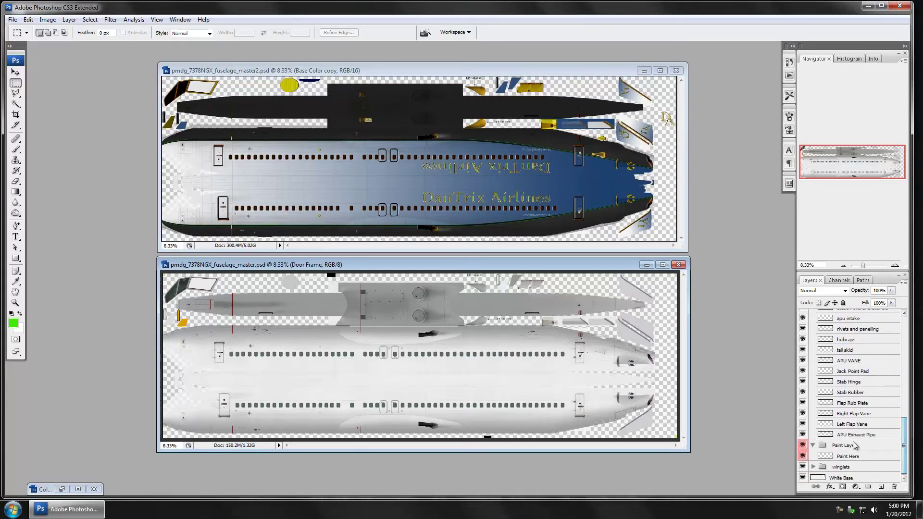
left_click(857, 458)
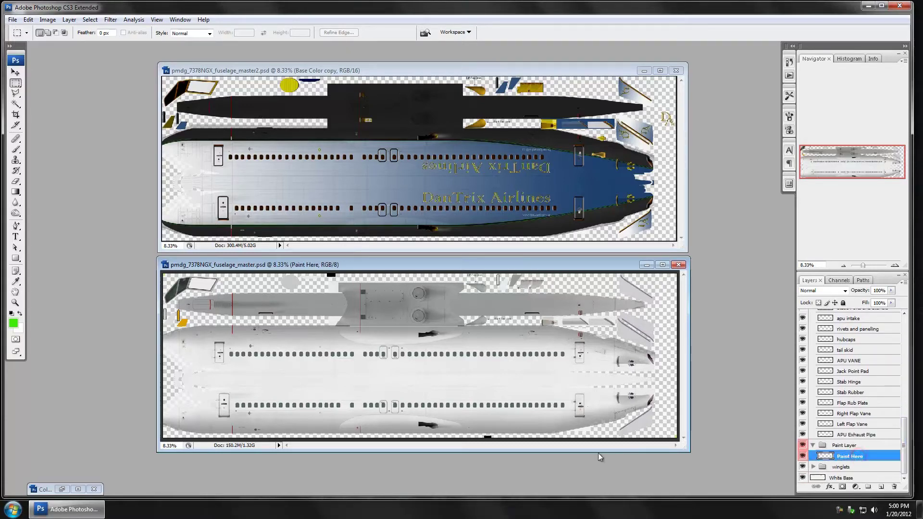
Set a grey foreground colour, fill Paint Here with it, and switch to the Gradient tool.
left_click(13, 322)
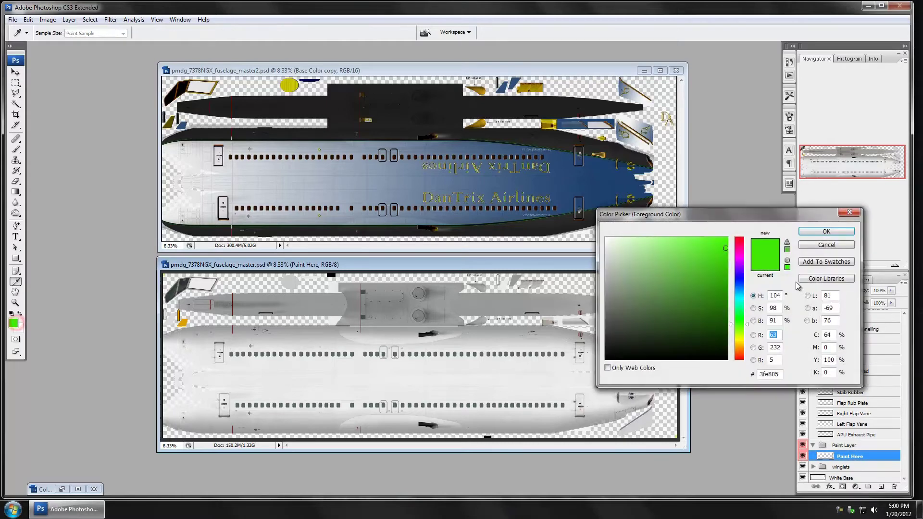
left_click(605, 286)
left_click(819, 232)
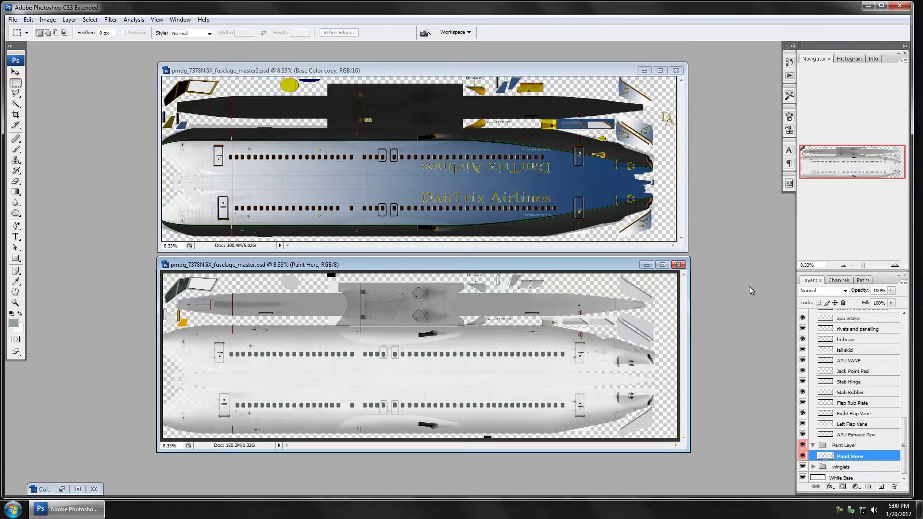
key("alt+BackSpace")
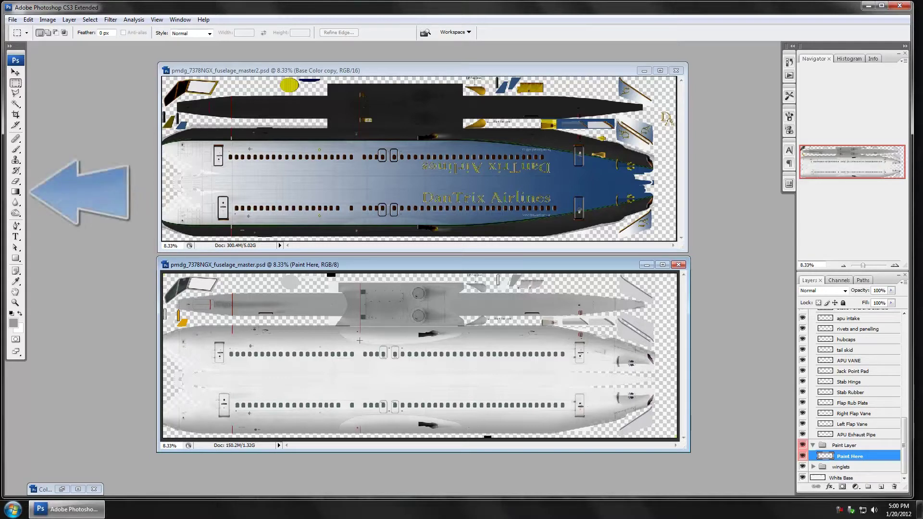
key("g")
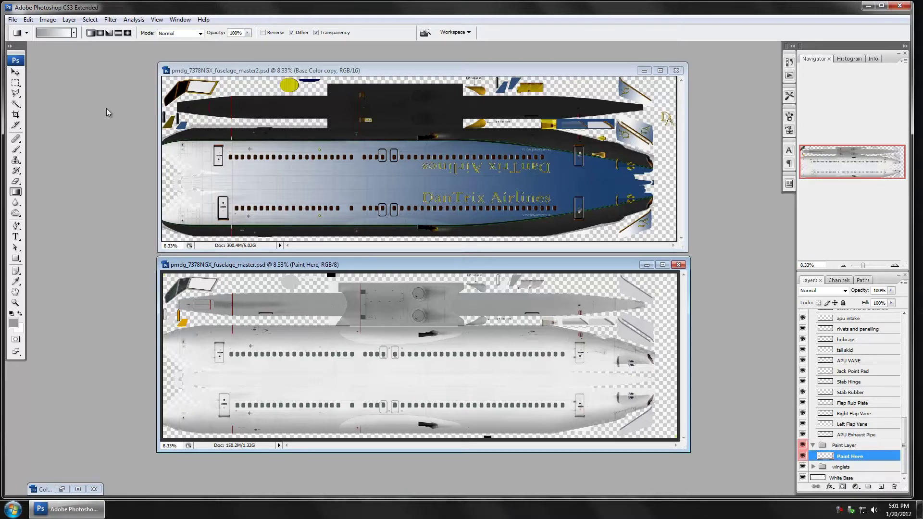
Preview the Transparent, Black-White, Red-Green and Violet-Orange presets, then load Foreground to Background.
left_click(55, 35)
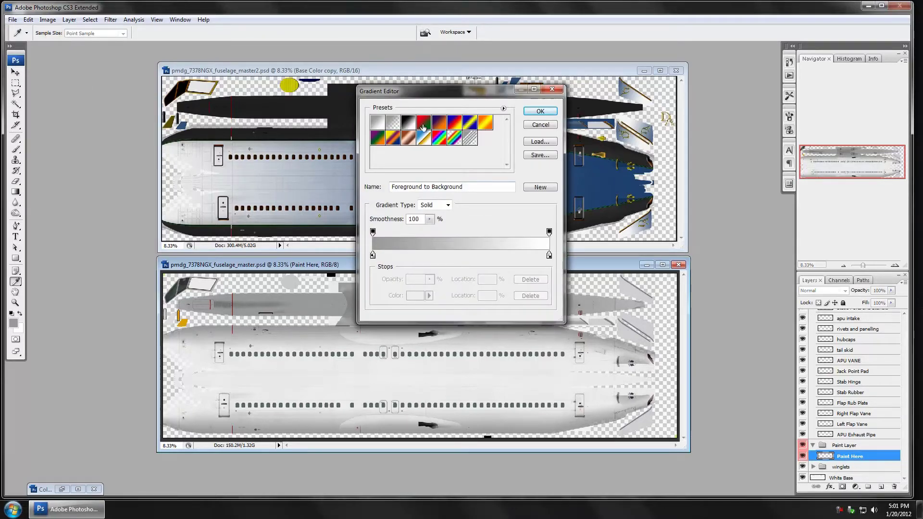
left_click(394, 124)
left_click(410, 124)
left_click(424, 123)
left_click(439, 123)
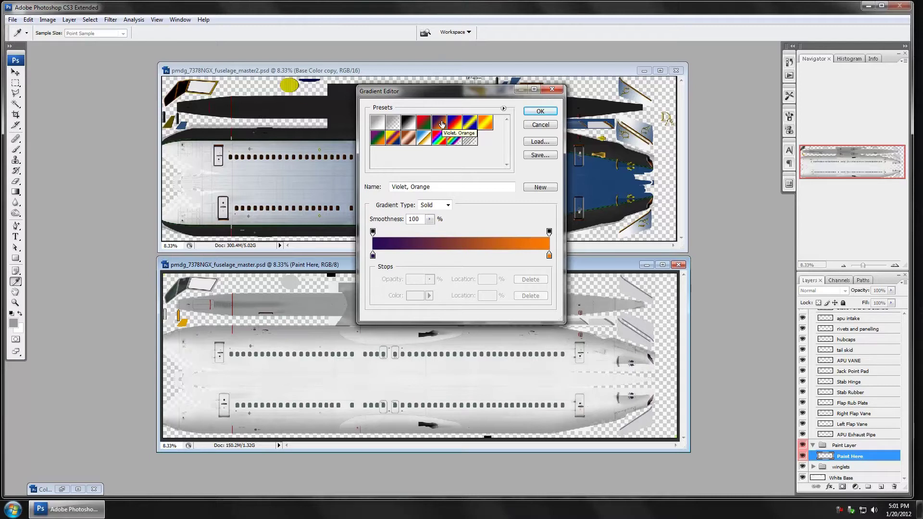
left_click(377, 122)
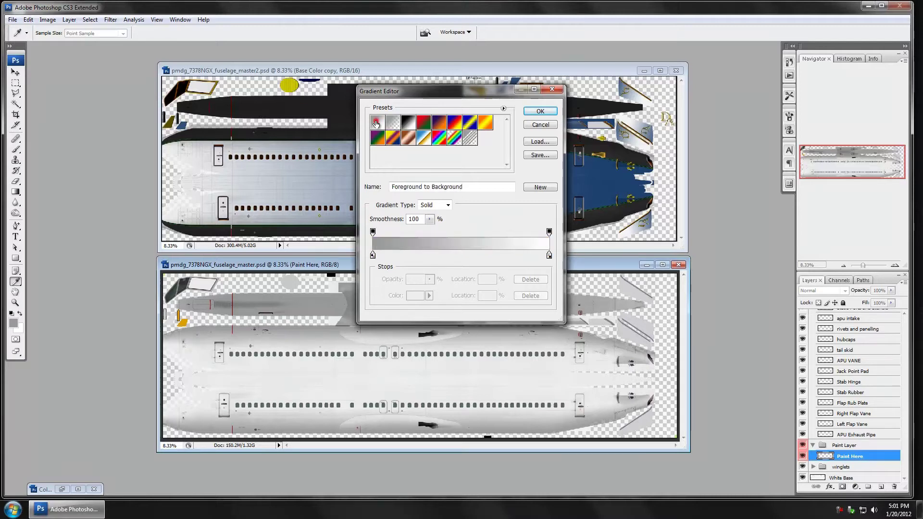
Add a bright green colour stop at 24% to the gradient.
left_click(373, 255)
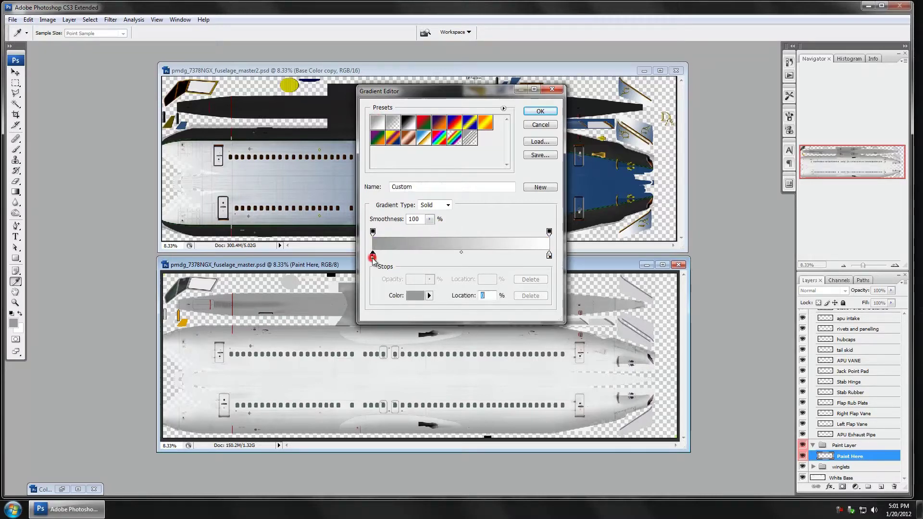
left_click(415, 254)
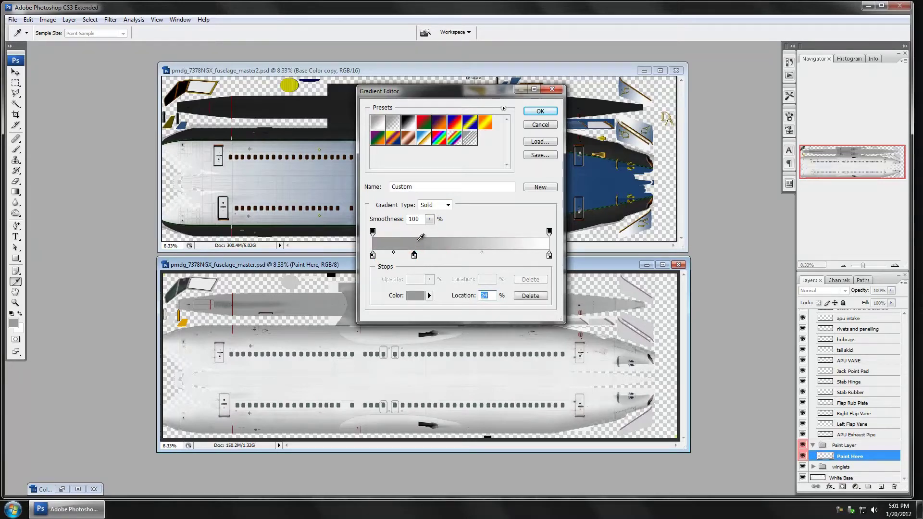
left_click(417, 296)
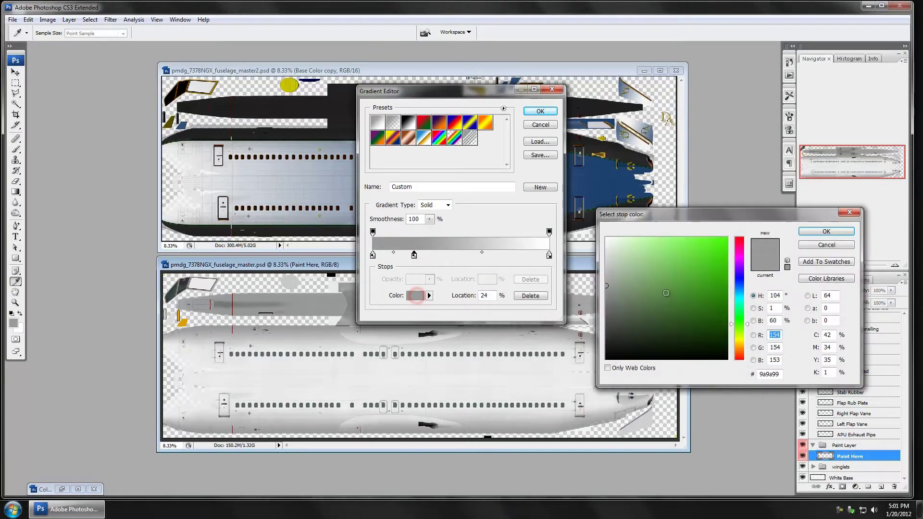
left_click(721, 236)
left_click(816, 231)
Add a saturated red colour stop at 70% to the gradient.
left_click(496, 255)
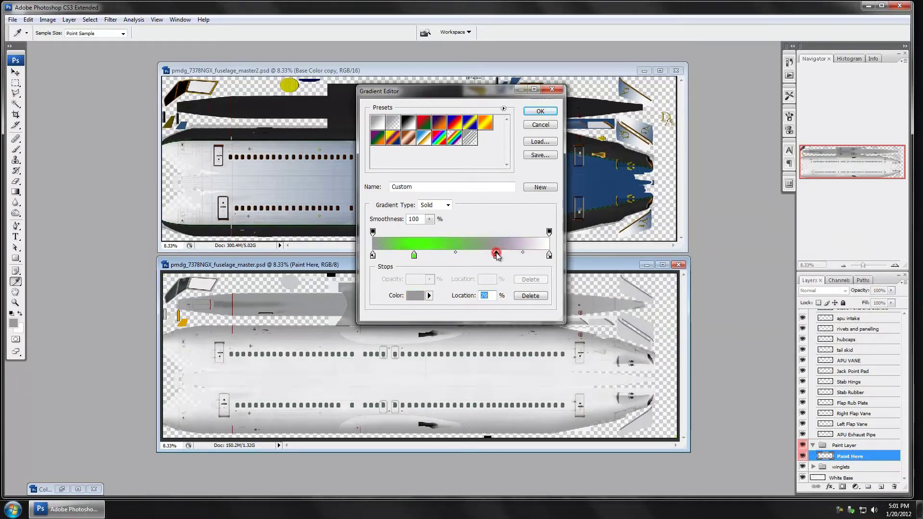
left_click(412, 295)
left_click(739, 239)
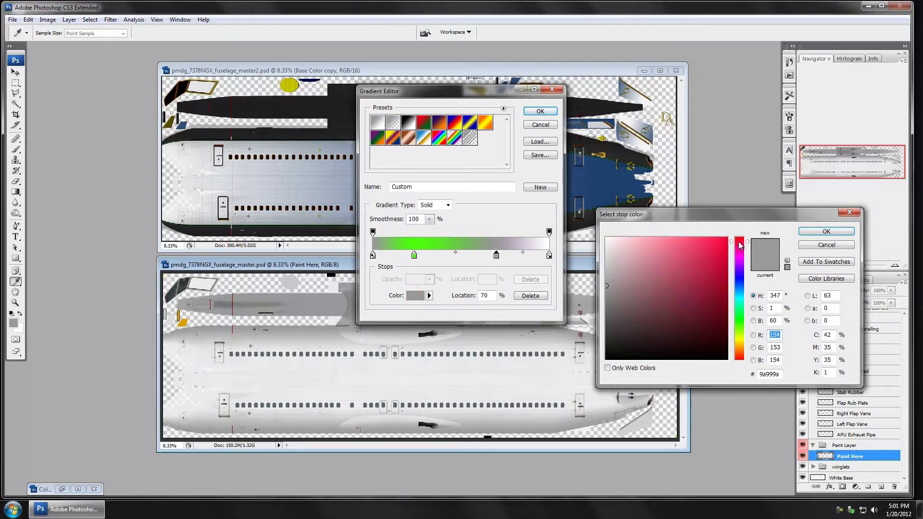
left_click(716, 248)
left_click(824, 231)
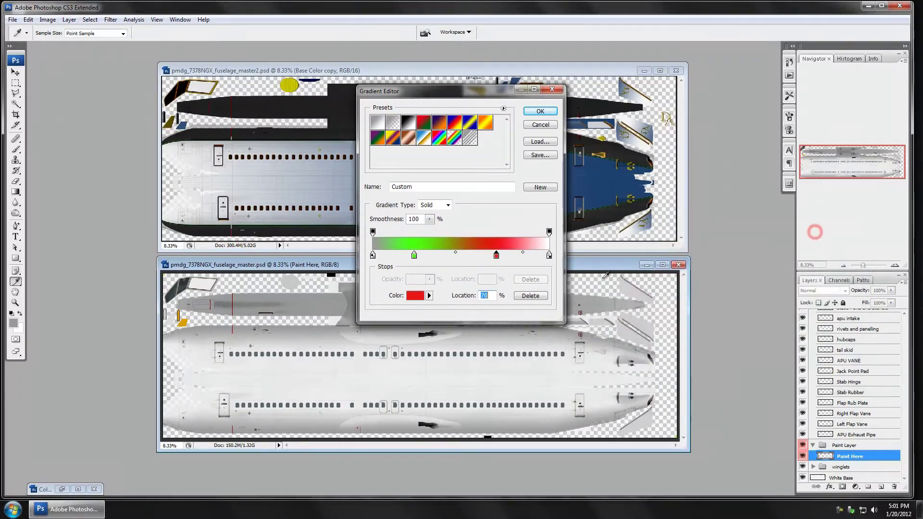
Move the green stop to 52% and grey to 35%, then revert to Foreground to Background and accept.
left_click_drag(414, 255, 534, 256)
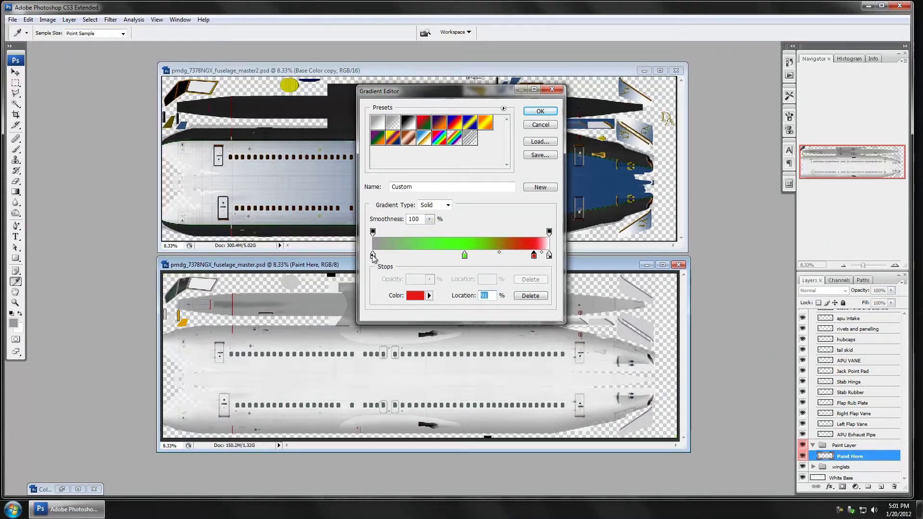
left_click_drag(373, 256, 436, 258)
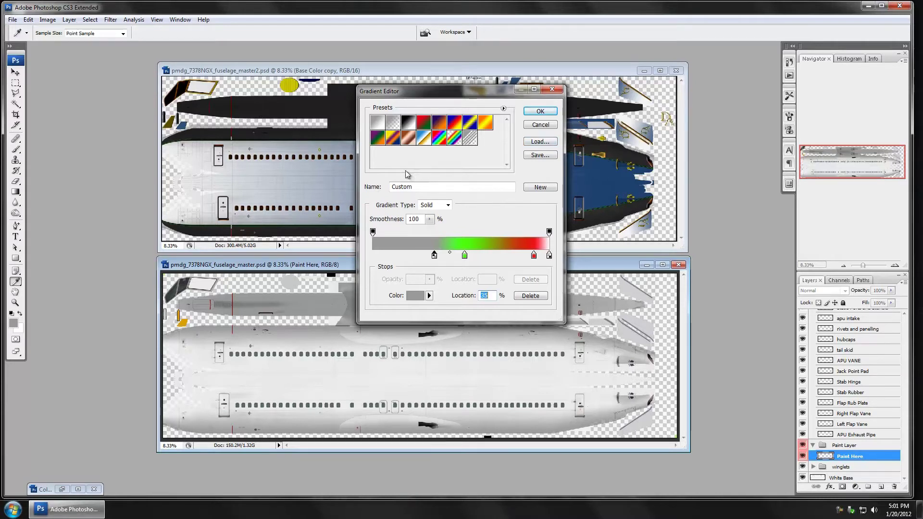
left_click(378, 122)
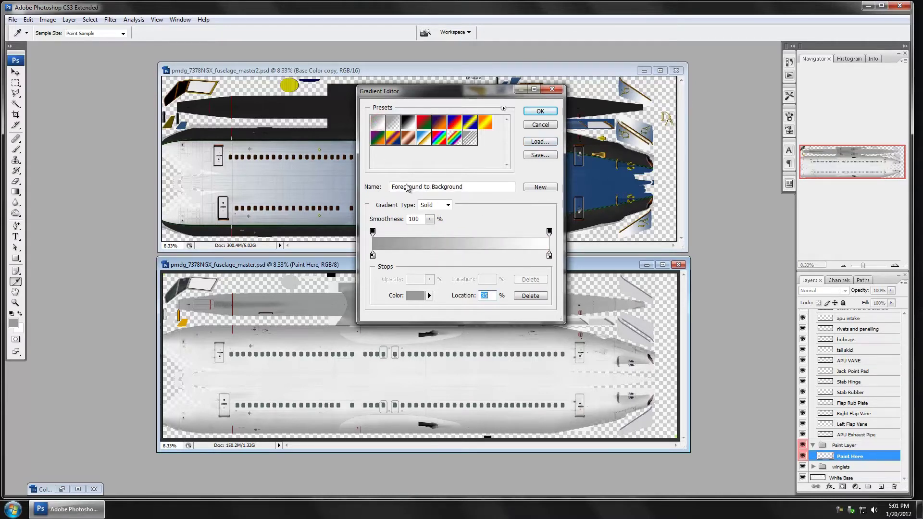
left_click(540, 111)
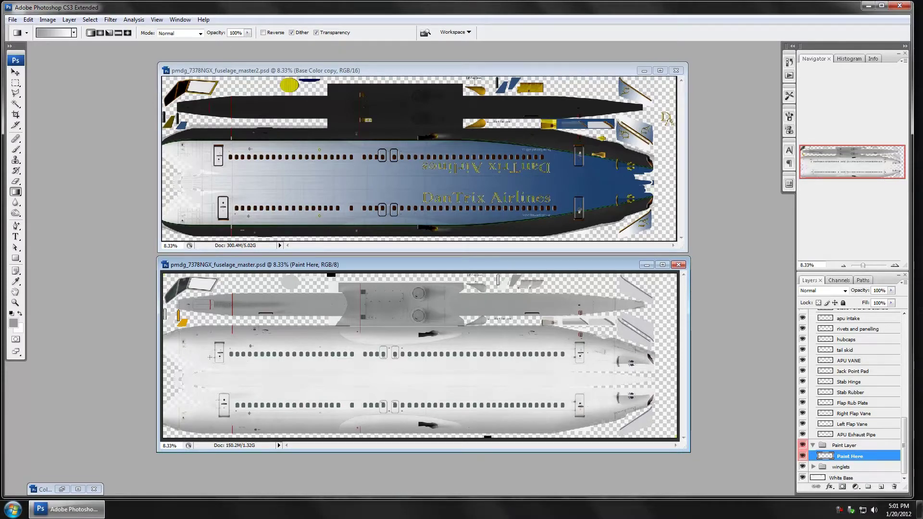
Sample the navy Fuse swatch (#1f4473) from Colors.psd as foreground, then minimise Colors.psd.
left_click(62, 489)
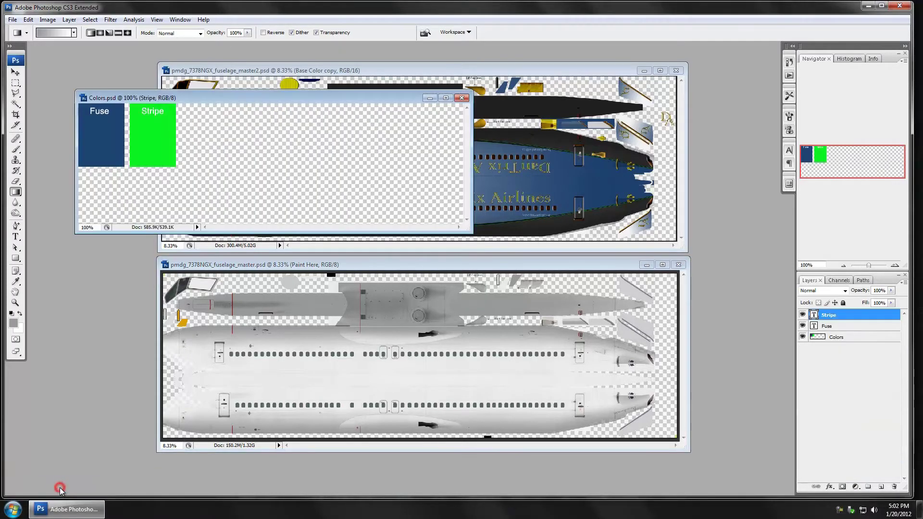
left_click(13, 322)
left_click(104, 142)
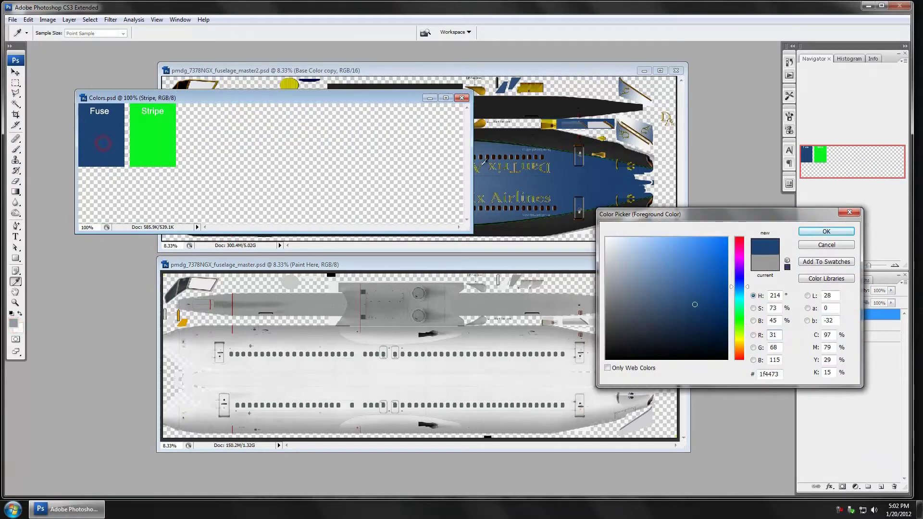
left_click(808, 231)
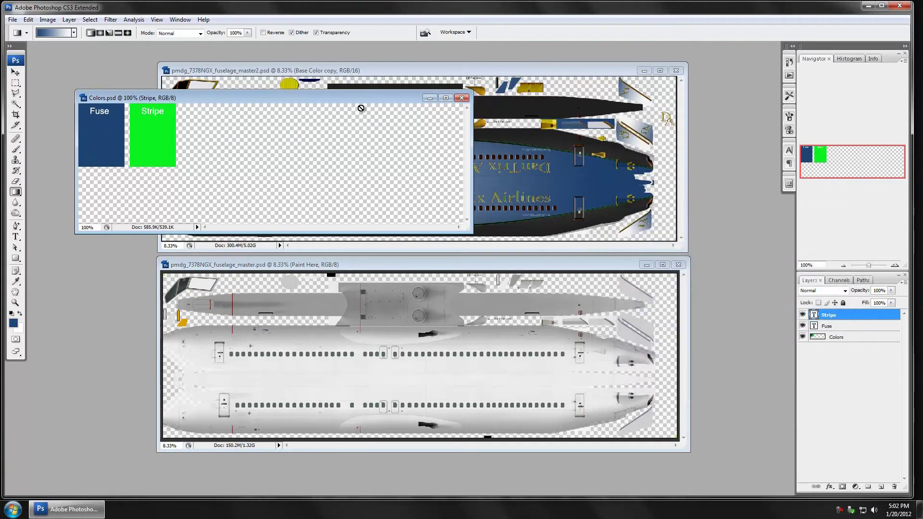
left_click(429, 98)
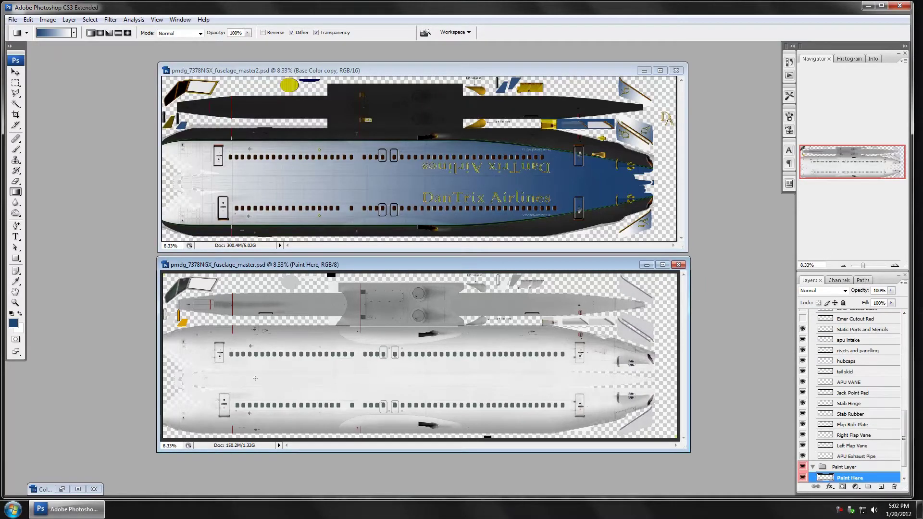
Redraw the gradient across the fuselage, swapping colours, until it fades white at left to navy at right.
left_click_drag(218, 374, 602, 375)
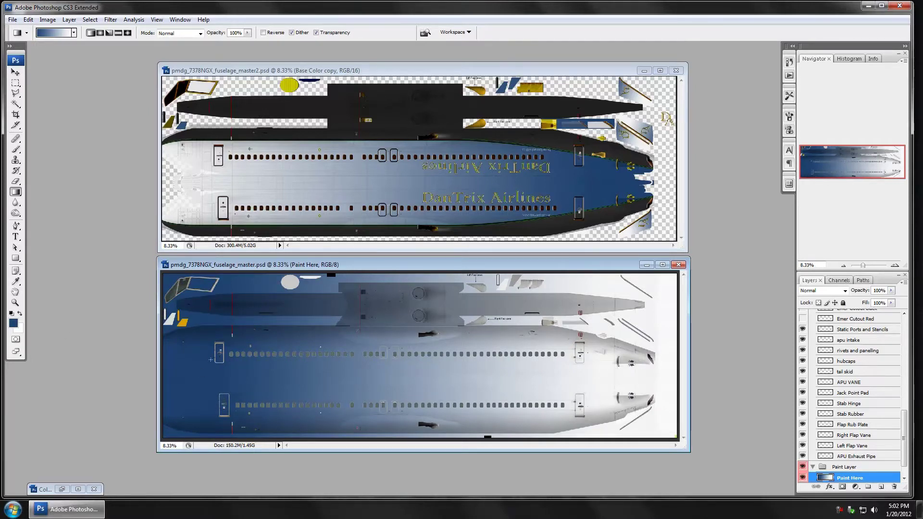
left_click_drag(591, 379, 213, 379)
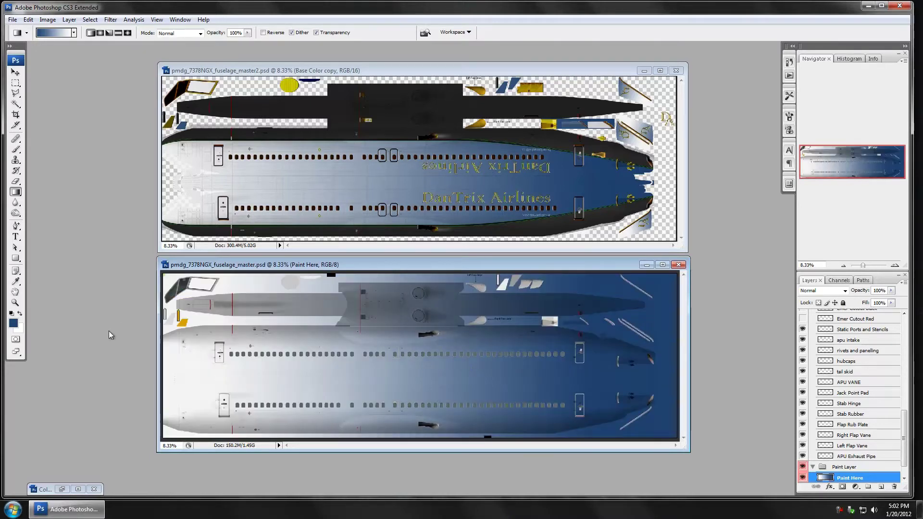
key("x")
left_click_drag(199, 363, 597, 367)
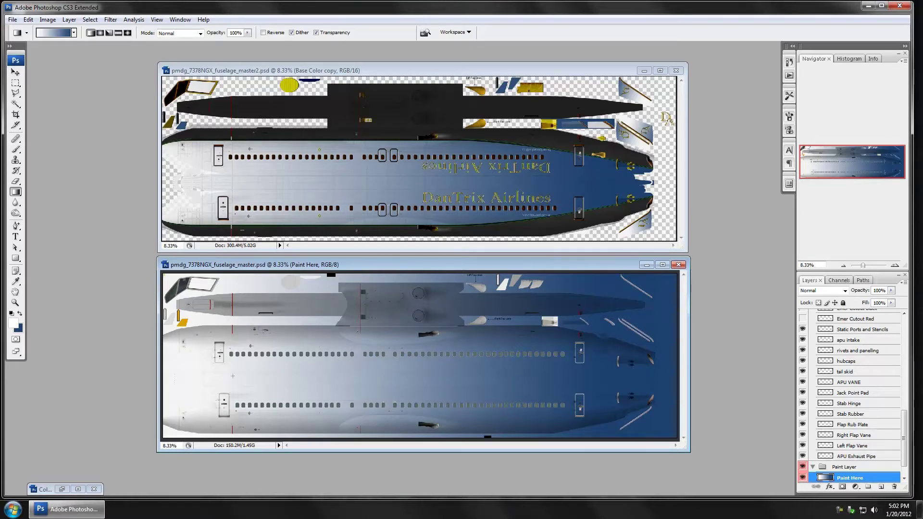
left_click_drag(224, 378, 577, 376)
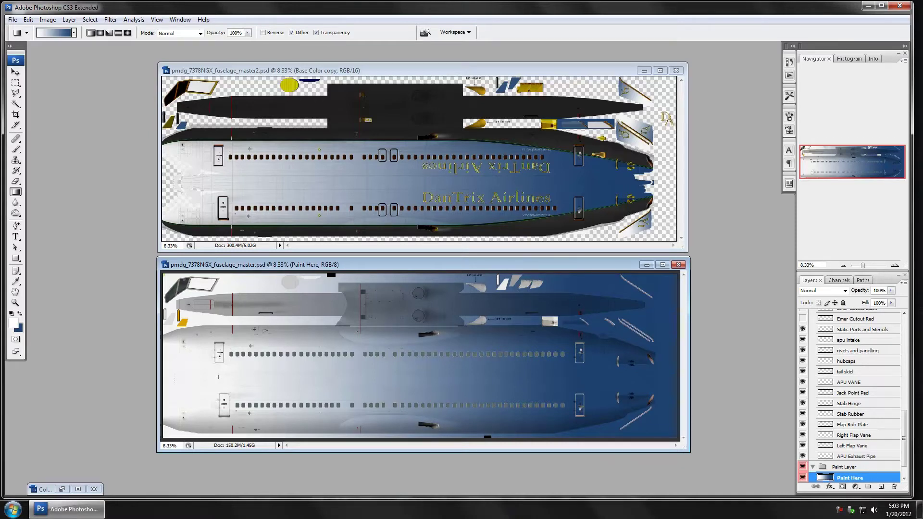
left_click_drag(218, 377, 534, 349)
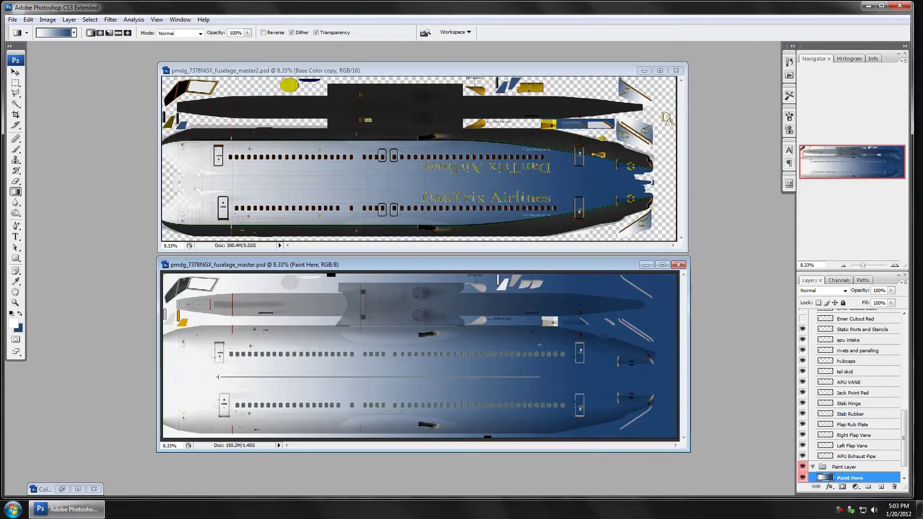
mouse_move(542, 394)
left_mouse_down()
mouse_move(336, 368)
mouse_move(353, 385)
mouse_move(581, 382)
left_mouse_up()
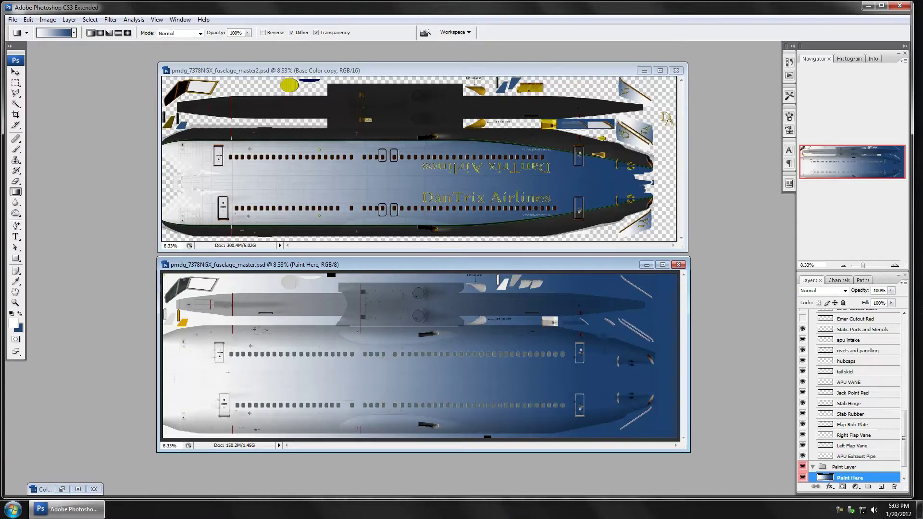
Draw shorter gradients across mid-fuselage for a sharper white-to-navy transition.
mouse_move(227, 372)
left_mouse_down()
mouse_move(245, 372)
mouse_move(164, 375)
mouse_move(335, 371)
left_mouse_up()
left_click_drag(415, 374, 546, 372)
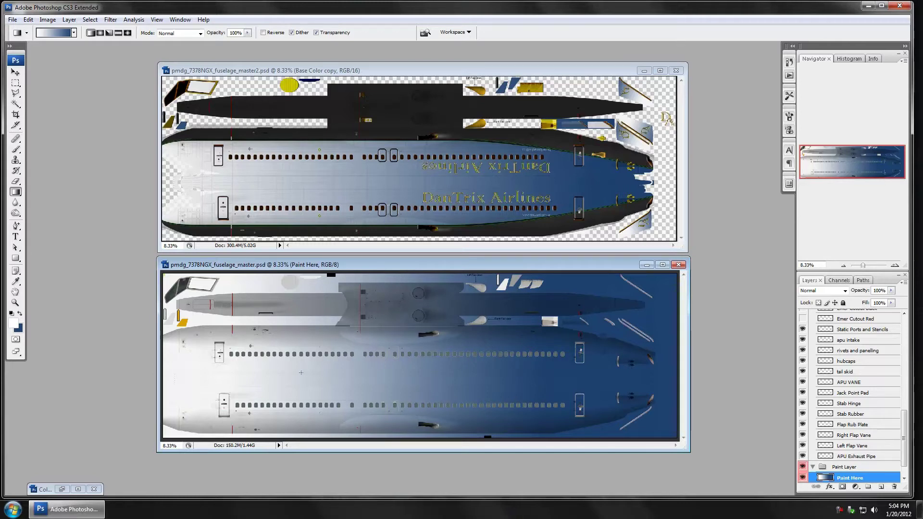
left_click_drag(359, 376, 423, 377)
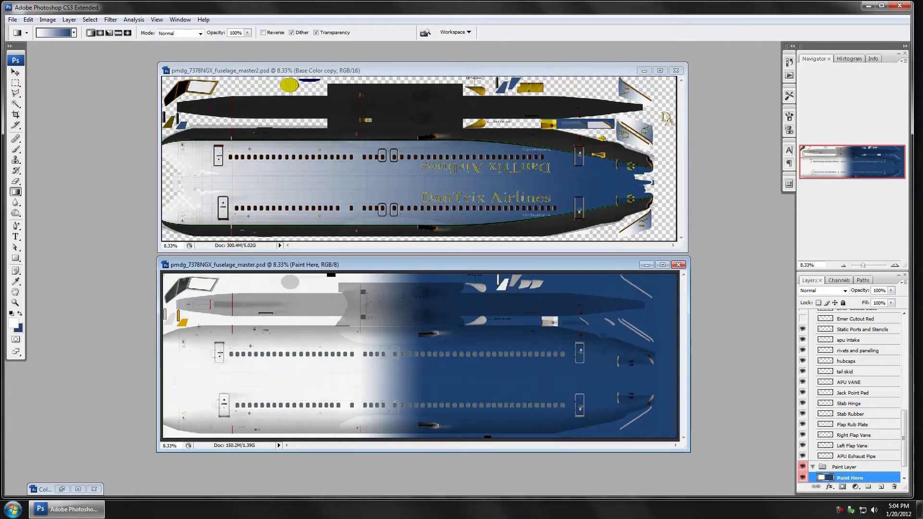
left_click_drag(356, 374, 420, 375)
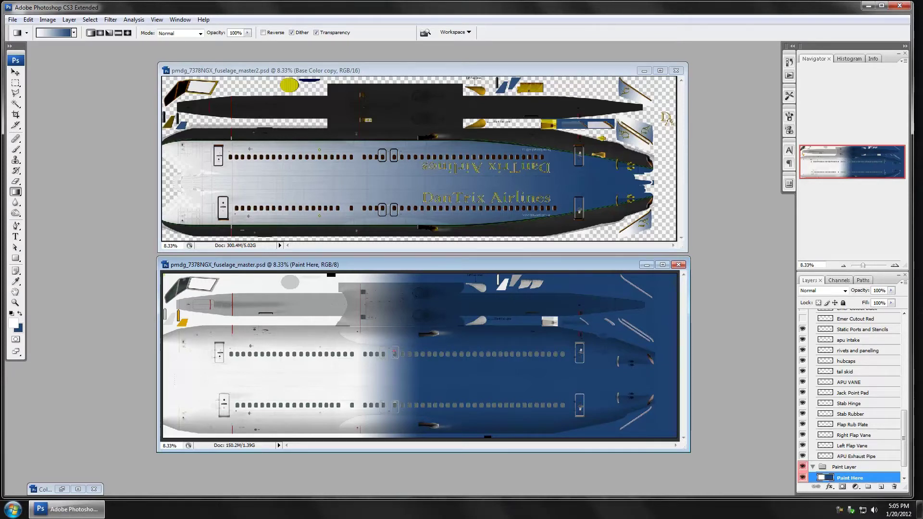
Undo back to the solid navy fill and add a layer mask to Paint Here.
key("ctrl+z")
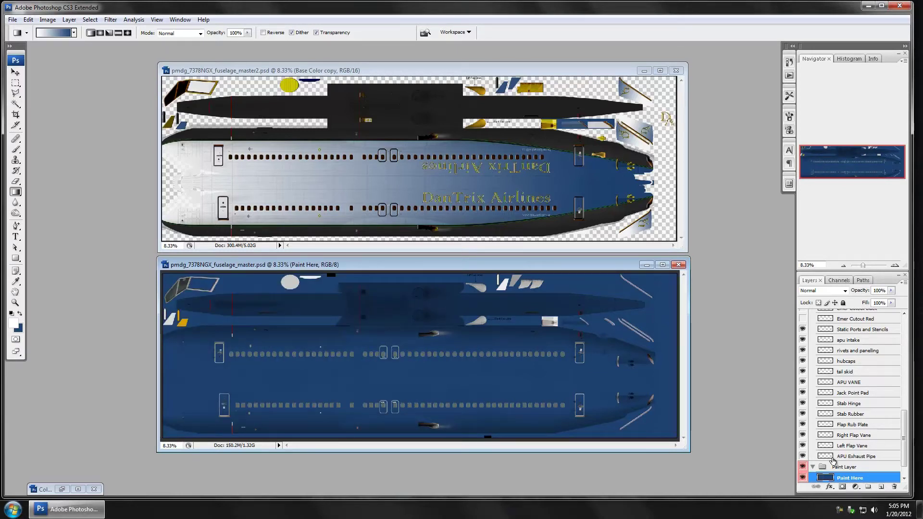
left_click(842, 487)
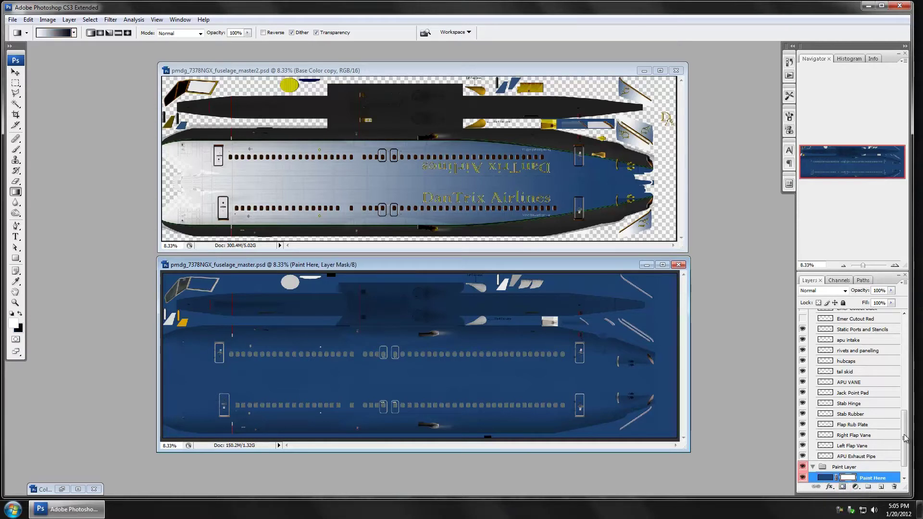
scroll(905, 433, "down", 2)
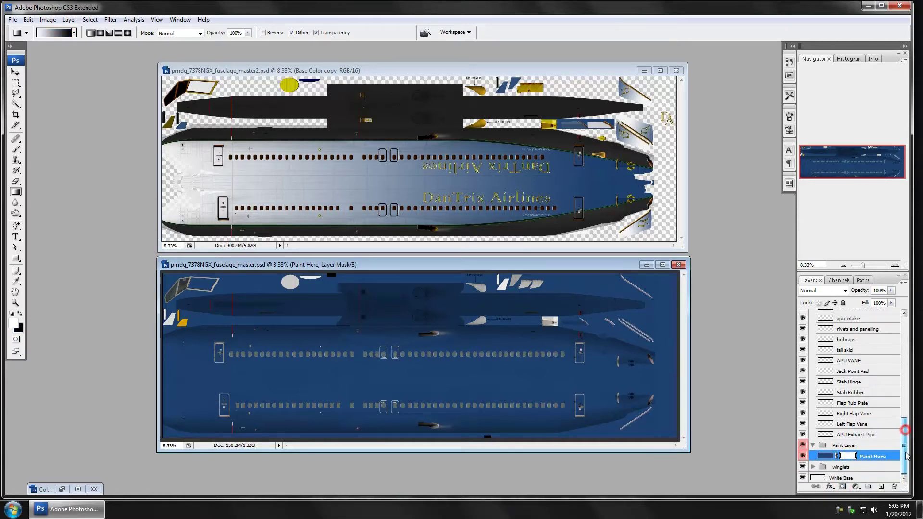
Toggle between the Paint Here content and mask thumbnails, ending with the mask targeted.
left_click(826, 458)
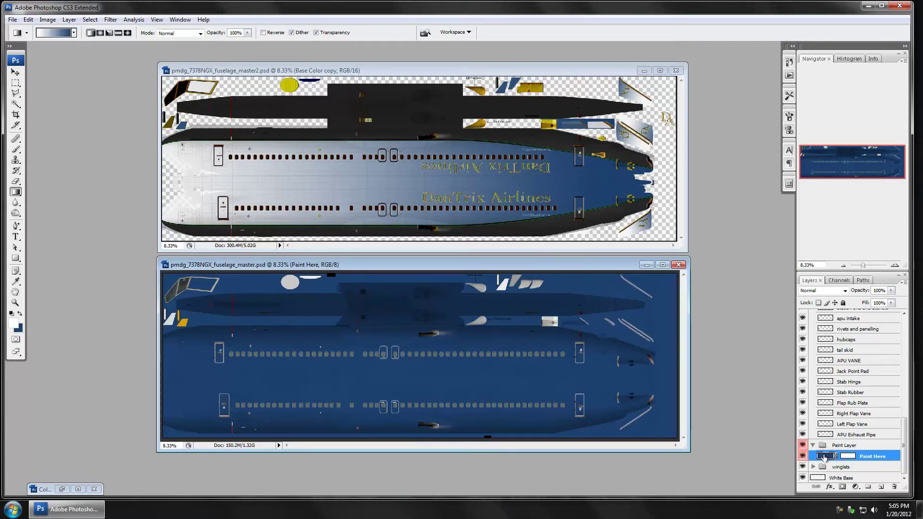
left_click(851, 457)
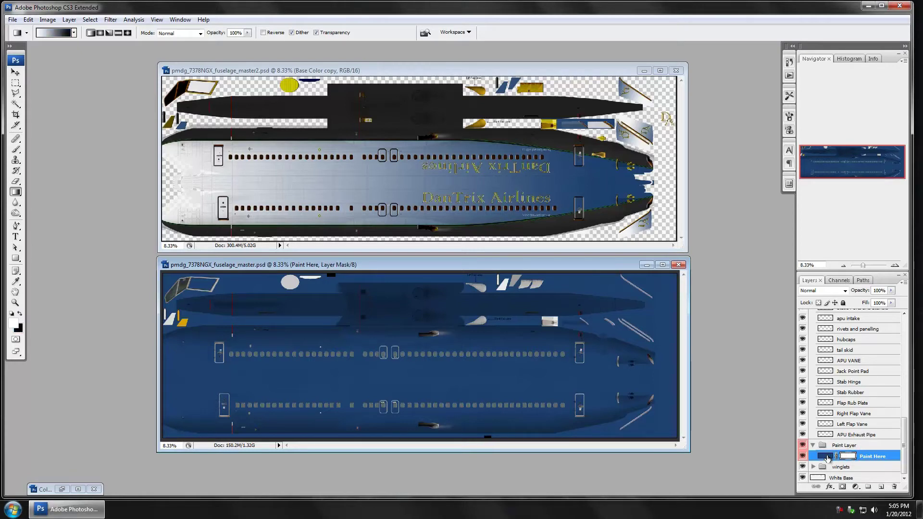
left_click(825, 457)
left_click(845, 457)
left_click(826, 457)
left_click(845, 457)
left_click(826, 456)
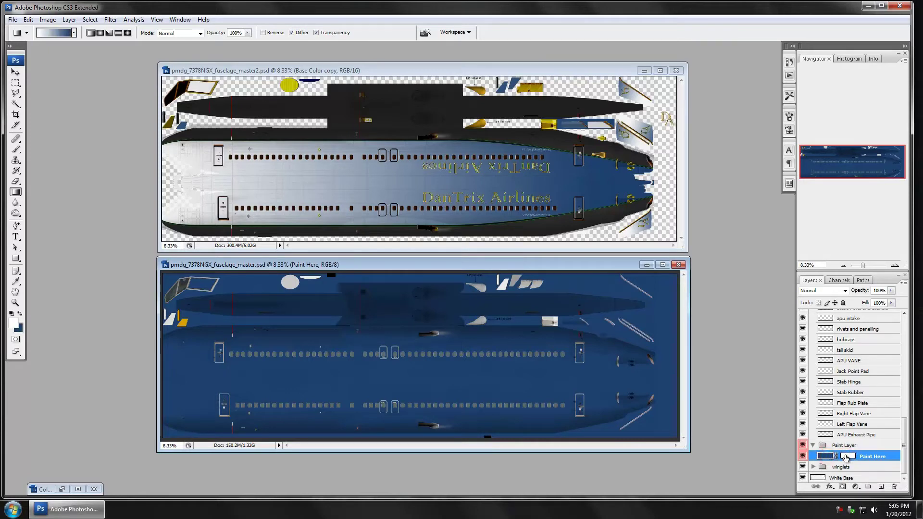
left_click(845, 457)
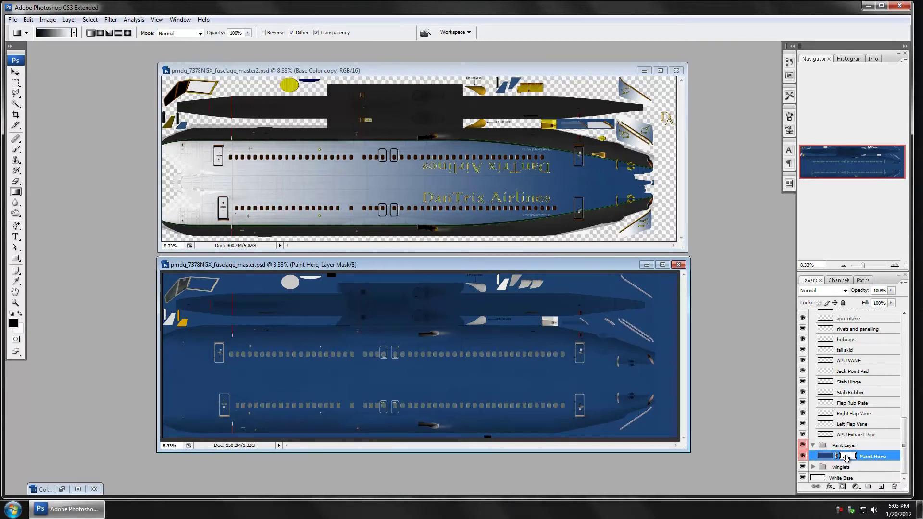
left_click(826, 457)
left_click(846, 457)
left_click(826, 457)
left_click(847, 457)
left_click(826, 457)
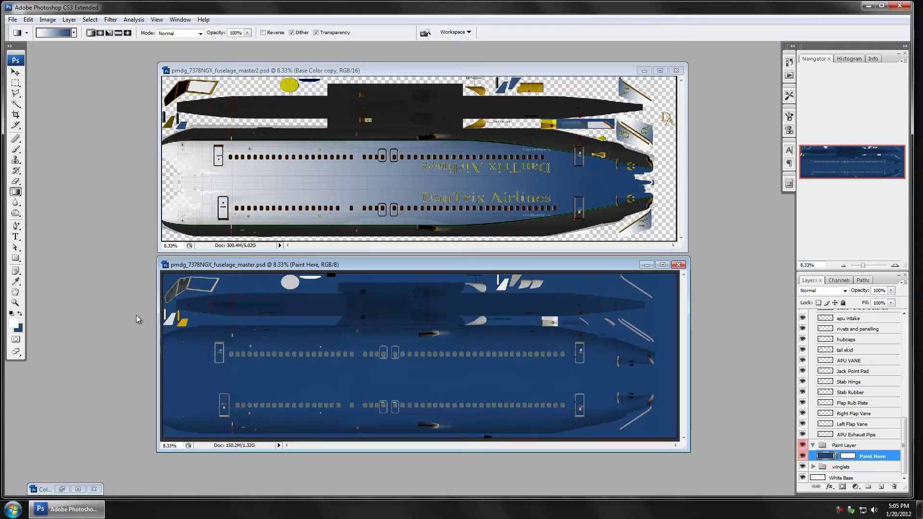
left_click(848, 458)
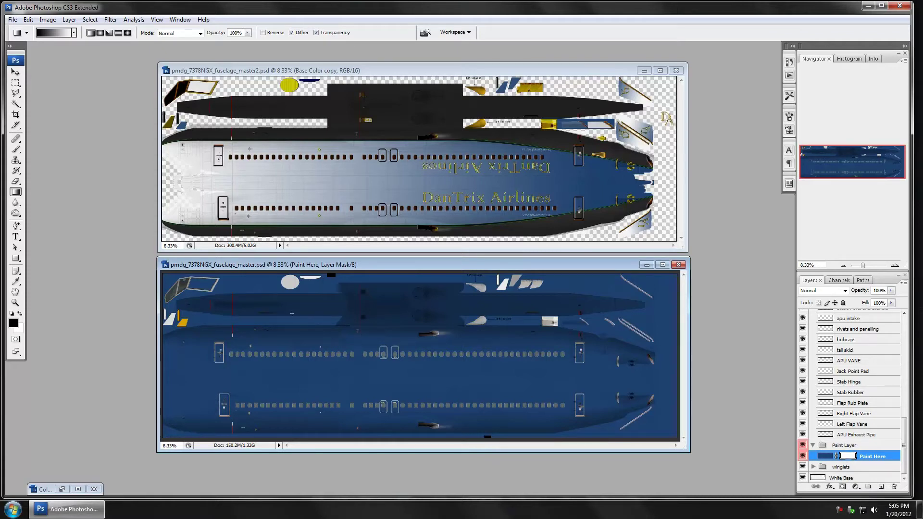
Paint black on the mask with a 900-pixel brush to hide navy over the fuselage's left end.
key("b")
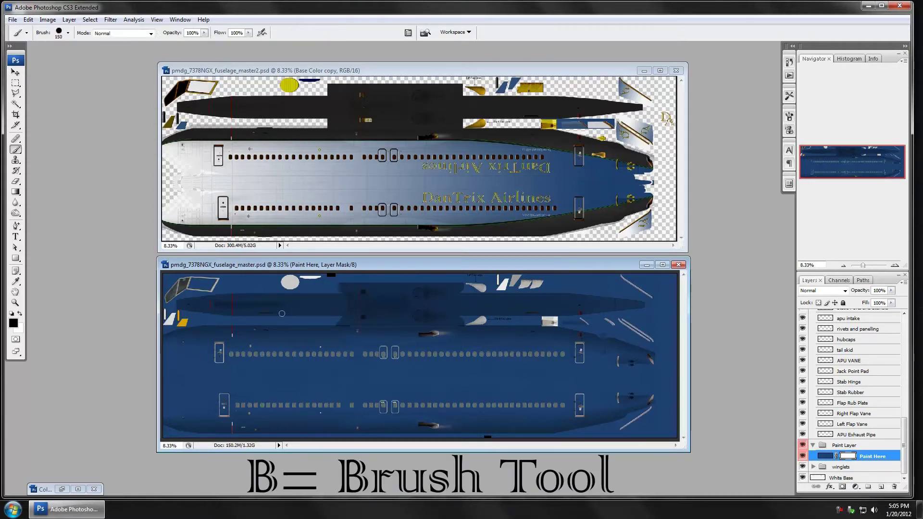
left_click_drag(157, 258, 74, 57)
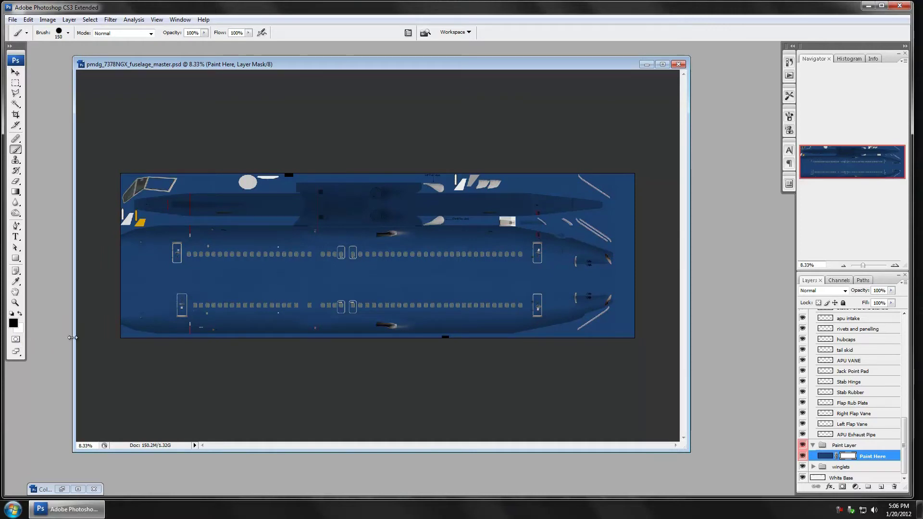
key("x")
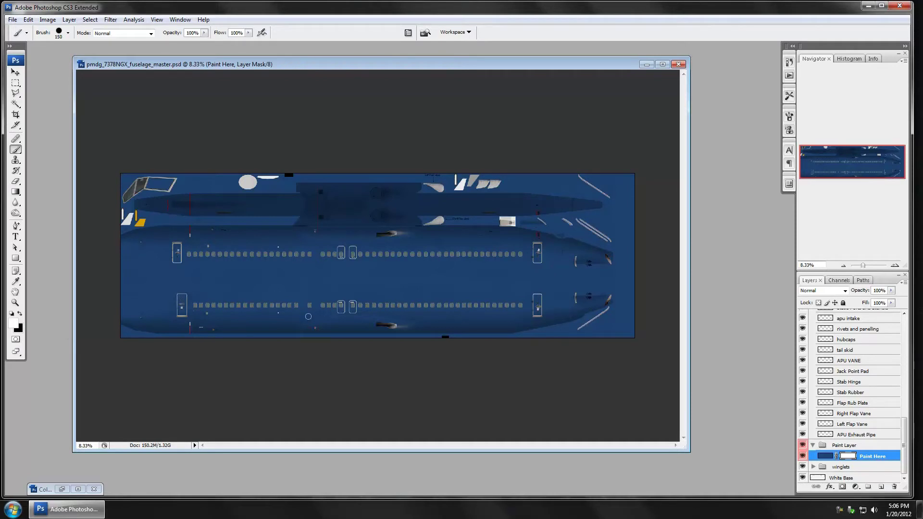
key("bracketright")
key("bracketright")
key("bracketright")
key("bracketright")
key("bracketright")
key("bracketright")
key("bracketright")
key("bracketright")
key("bracketright")
key("bracketright")
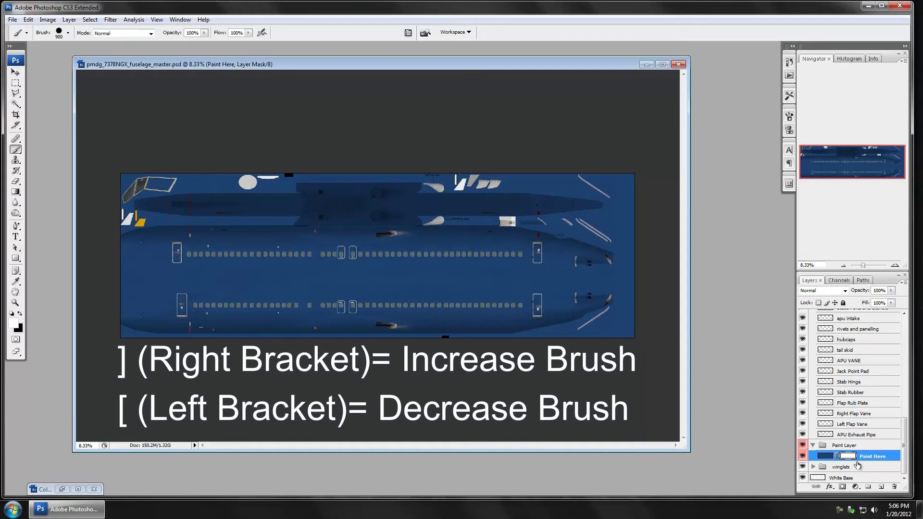
key("x")
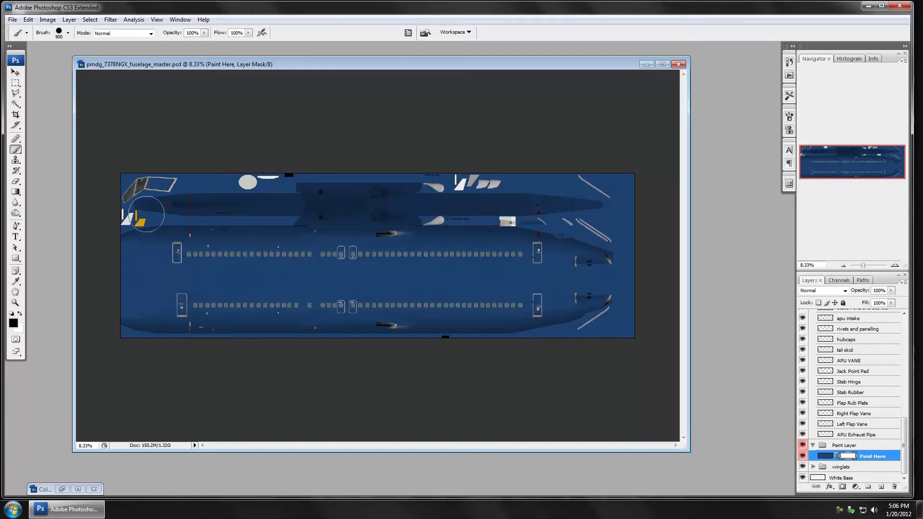
mouse_move(146, 201)
left_mouse_down()
mouse_move(151, 246)
mouse_move(211, 211)
mouse_move(254, 298)
mouse_move(272, 265)
mouse_move(283, 305)
mouse_move(185, 308)
mouse_move(298, 315)
mouse_move(283, 185)
mouse_move(146, 289)
mouse_move(151, 229)
mouse_move(219, 287)
mouse_move(173, 245)
left_mouse_up()
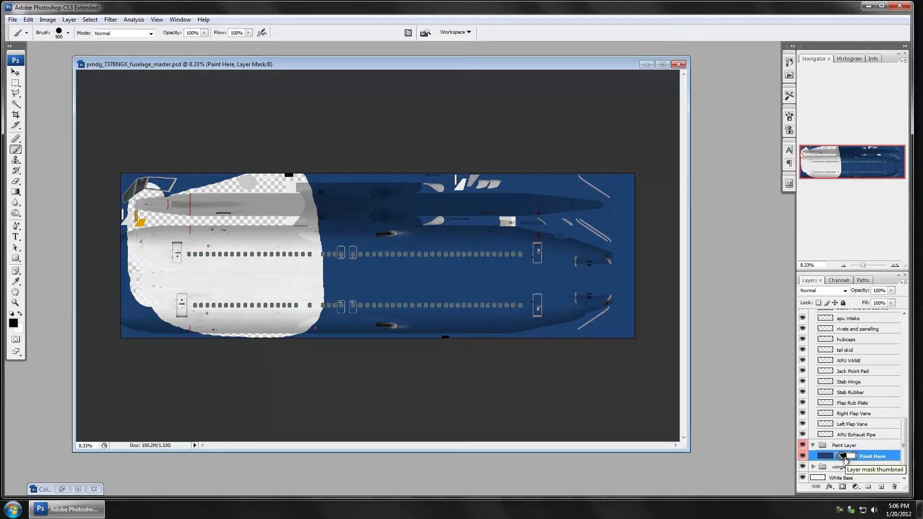
Paint white on the Paint Here mask to bring navy back over the front section.
left_click(822, 458)
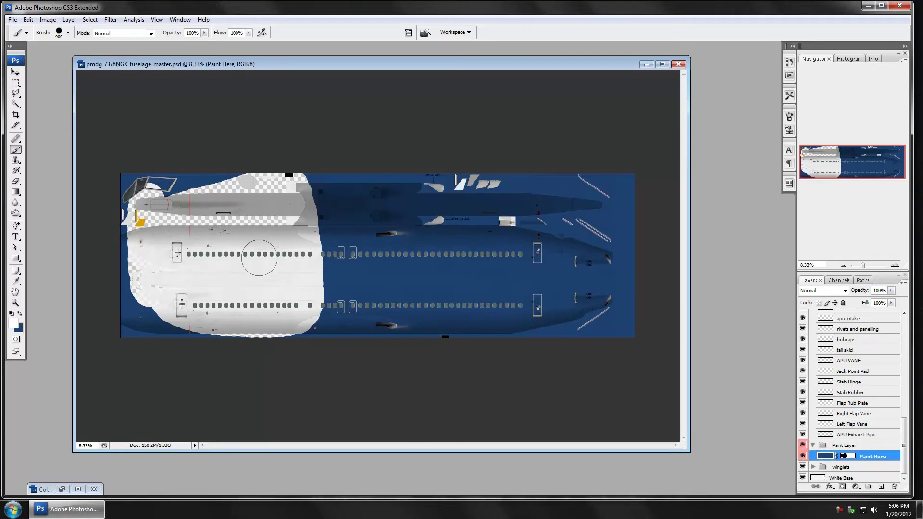
left_click(20, 312)
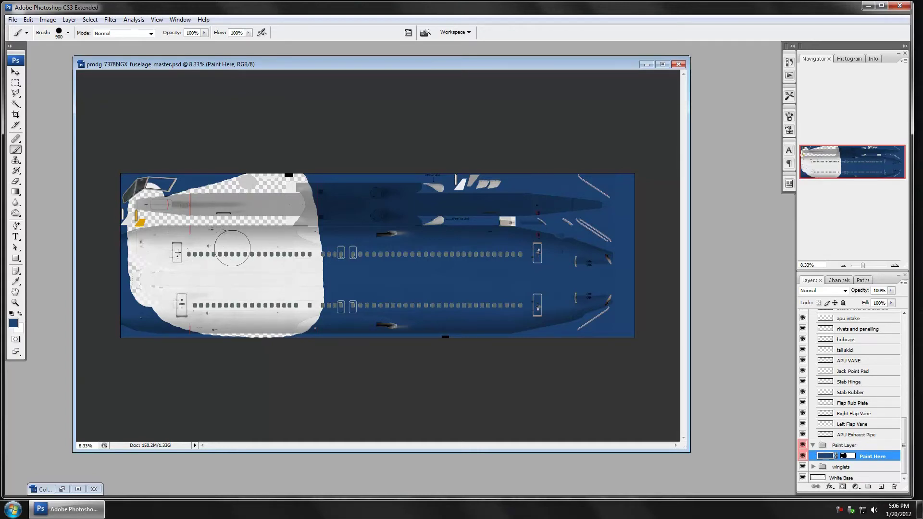
left_click(842, 455)
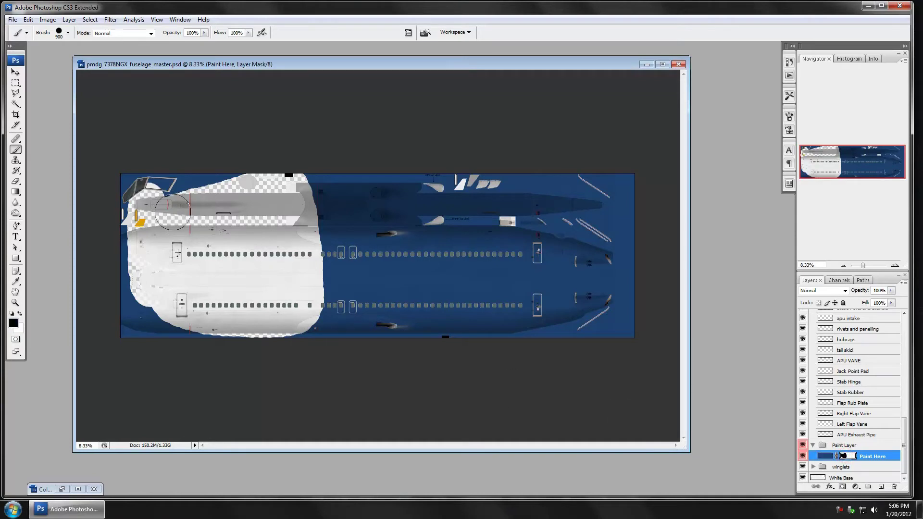
left_click(20, 314)
mouse_move(134, 288)
left_mouse_down()
mouse_move(202, 302)
mouse_move(159, 311)
mouse_move(298, 332)
mouse_move(308, 259)
mouse_move(274, 154)
mouse_move(314, 253)
mouse_move(283, 188)
mouse_move(207, 183)
mouse_move(116, 204)
mouse_move(194, 210)
mouse_move(248, 197)
mouse_move(296, 307)
mouse_move(269, 197)
mouse_move(271, 267)
mouse_move(231, 221)
mouse_move(236, 293)
mouse_move(216, 303)
mouse_move(231, 252)
mouse_move(204, 220)
mouse_move(137, 243)
mouse_move(178, 277)
mouse_move(202, 252)
mouse_move(164, 257)
mouse_move(174, 285)
left_mouse_up()
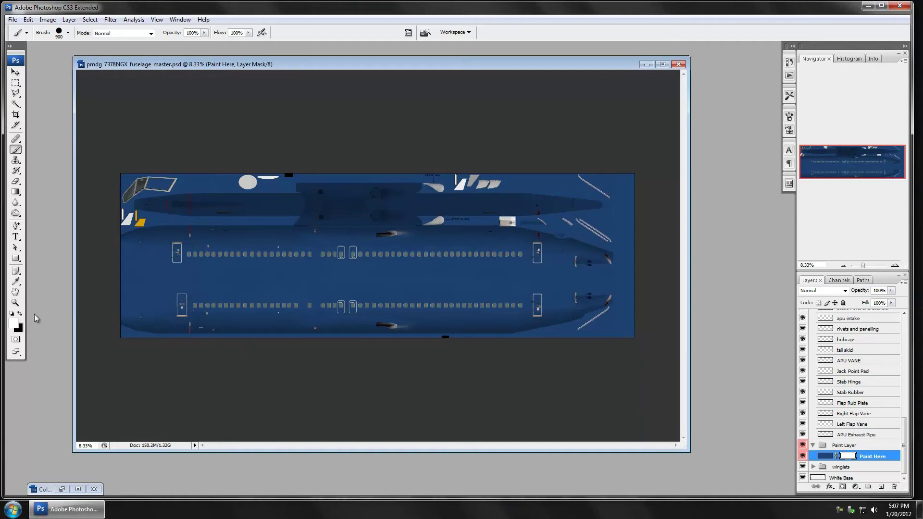
Draw a right-to-left gradient on the Paint Here mask so the fuselage fades white to navy.
left_click(16, 194)
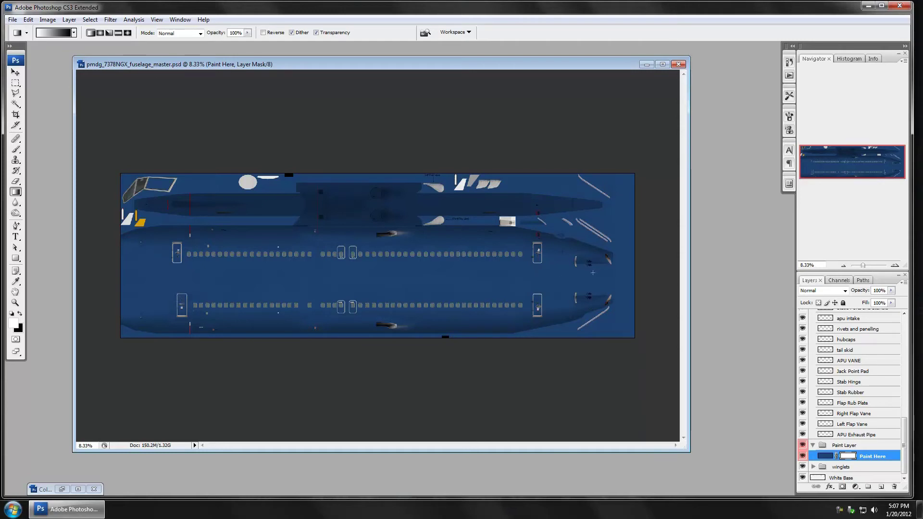
left_click_drag(155, 277, 553, 278)
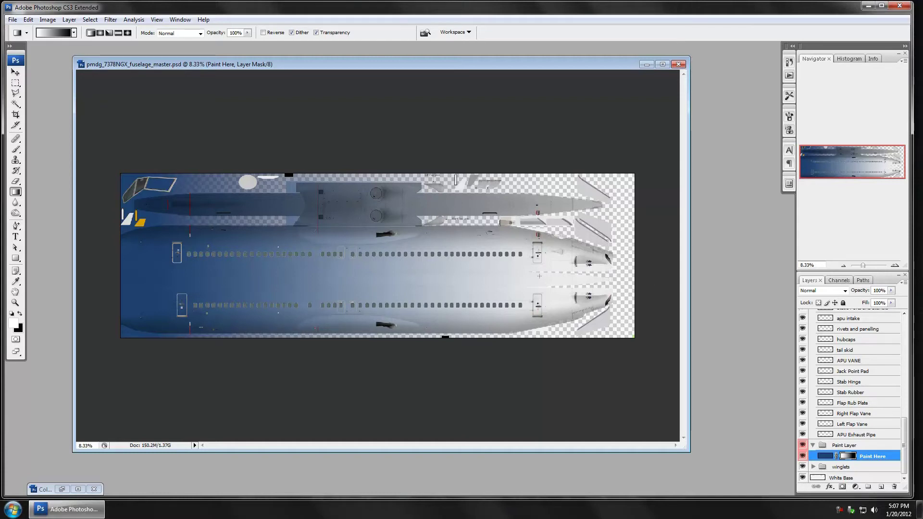
mouse_move(539, 276)
left_mouse_down()
mouse_move(170, 276)
mouse_move(179, 275)
left_mouse_up()
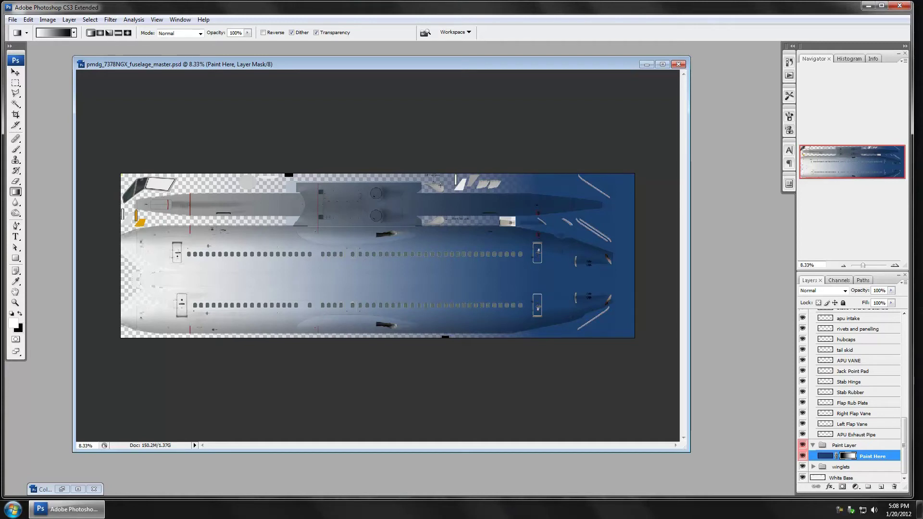
Bring pmdg_7378NGX_fuselage_master2.psd to the front and maximize it to fill the workspace.
left_click_drag(474, 74, 496, 218)
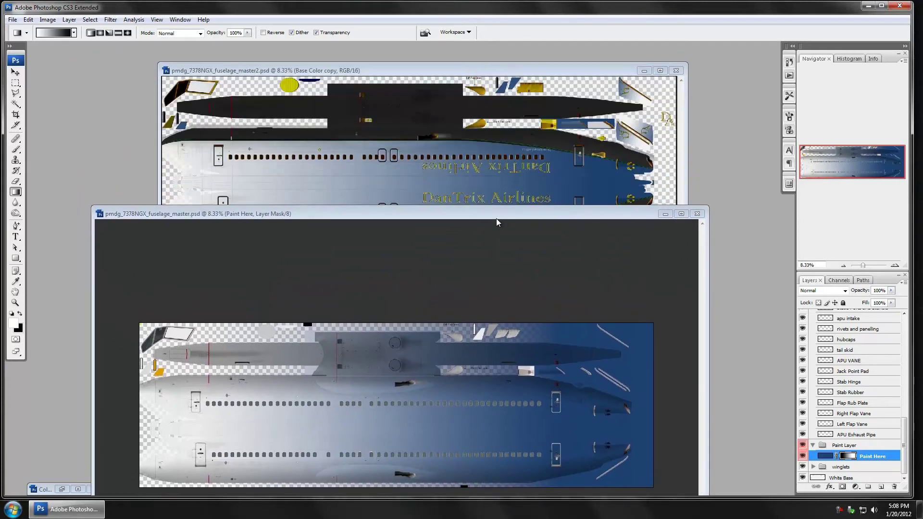
left_click(474, 72)
double_click(473, 72)
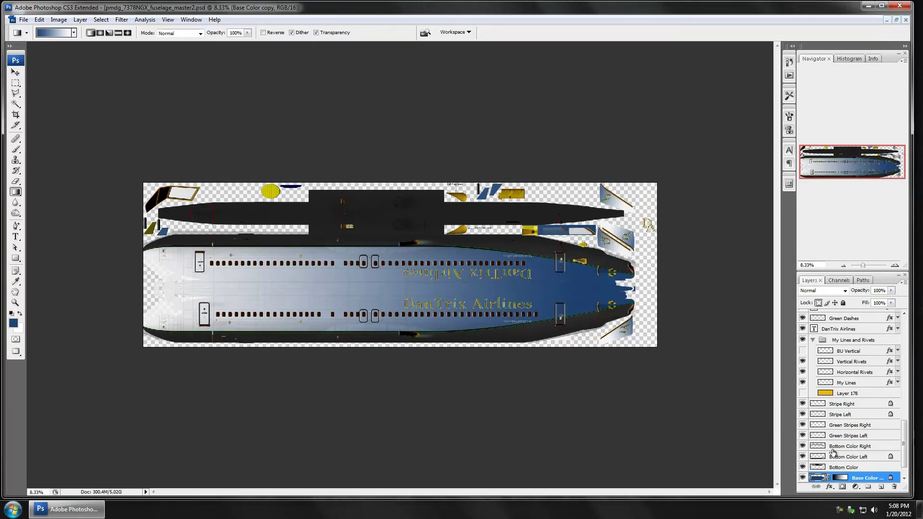
Target the Base Color copy layer's mask, then its pixels, for inspection.
left_click(820, 479)
left_click(840, 478)
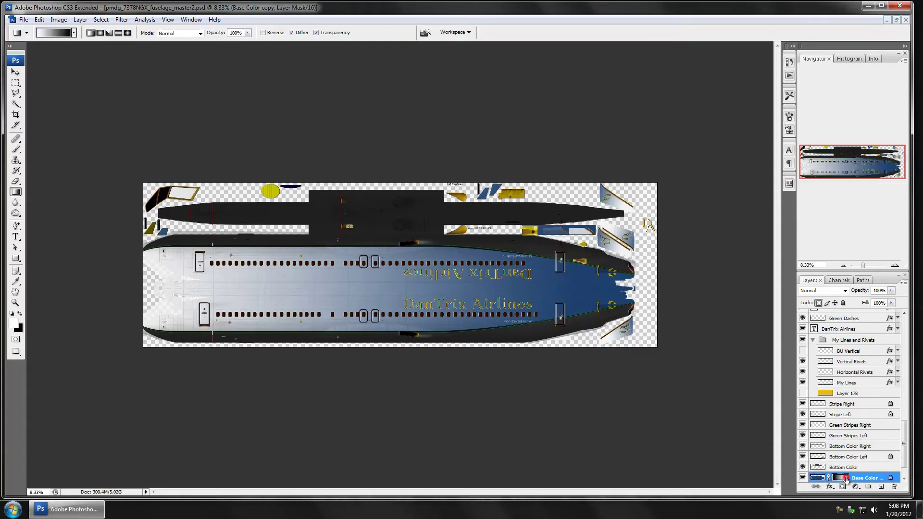
left_click(816, 480)
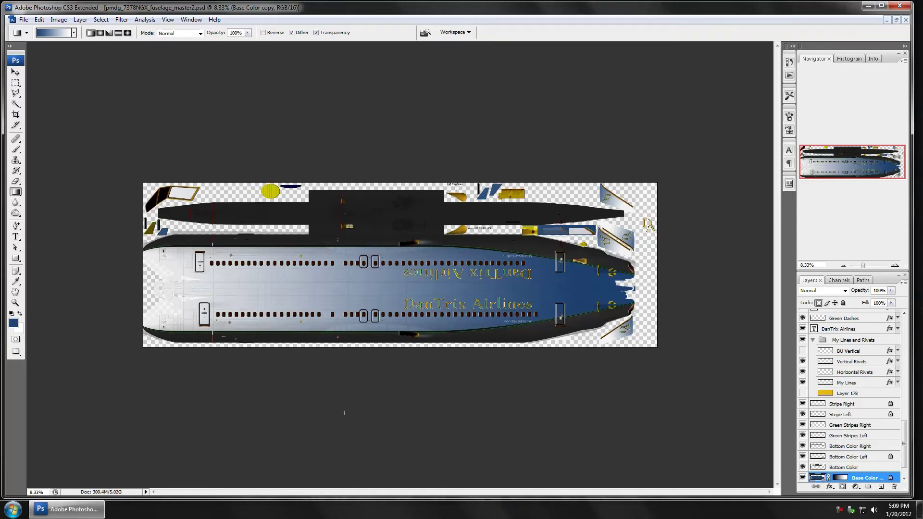
Pick a fully saturated bright green and fill the Base Color copy layer with it.
left_click(14, 323)
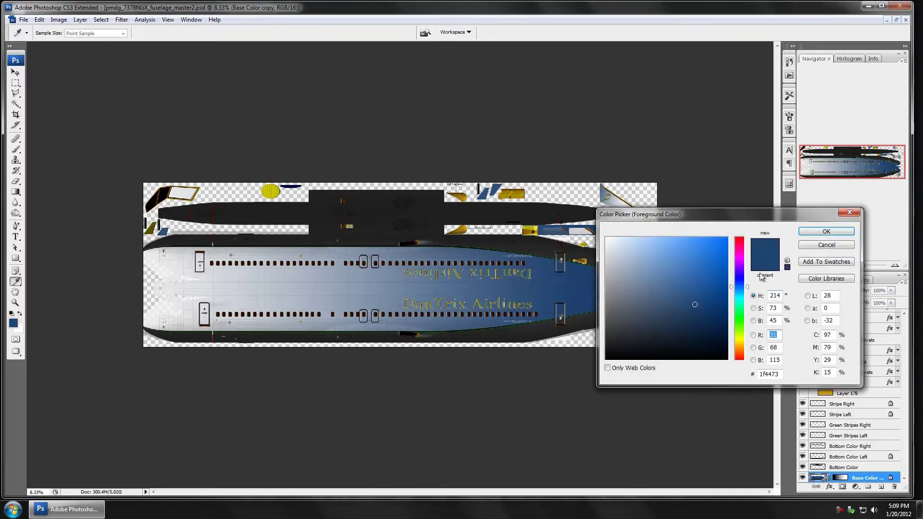
left_click(740, 321)
left_click_drag(710, 265, 730, 232)
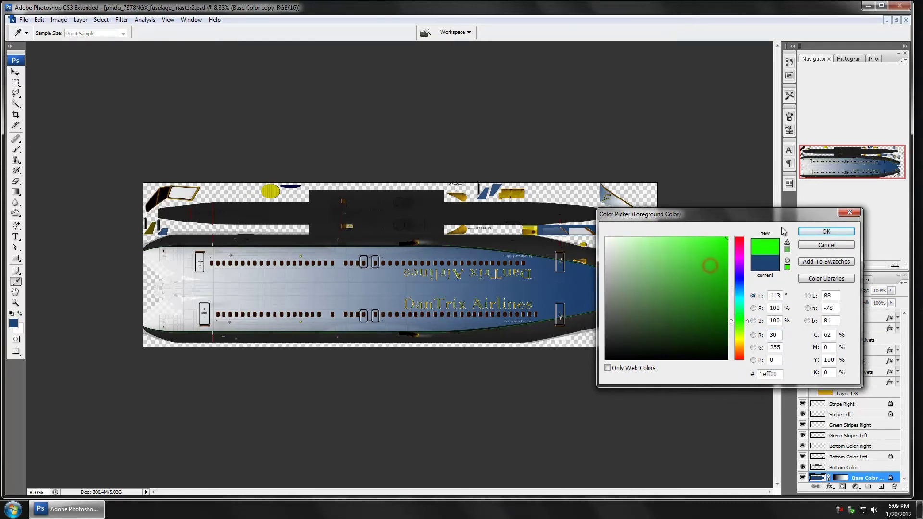
left_click(812, 232)
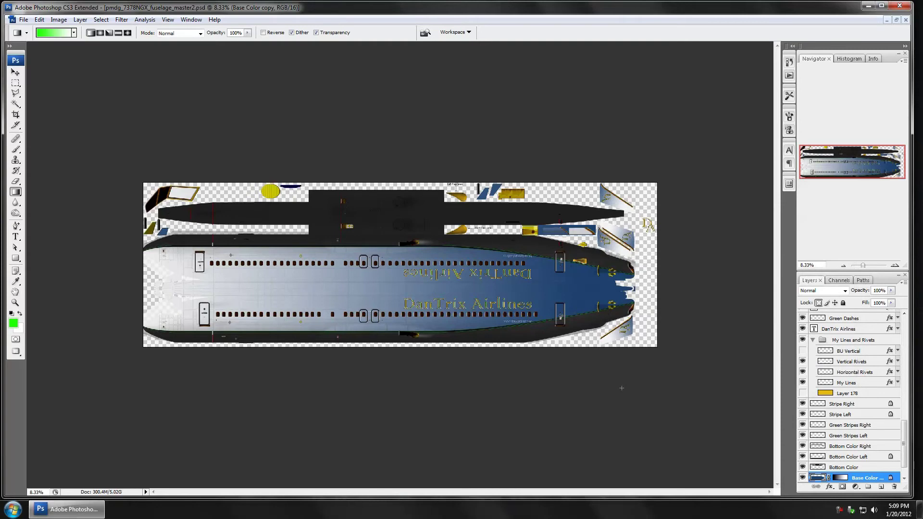
key("alt+BackSpace")
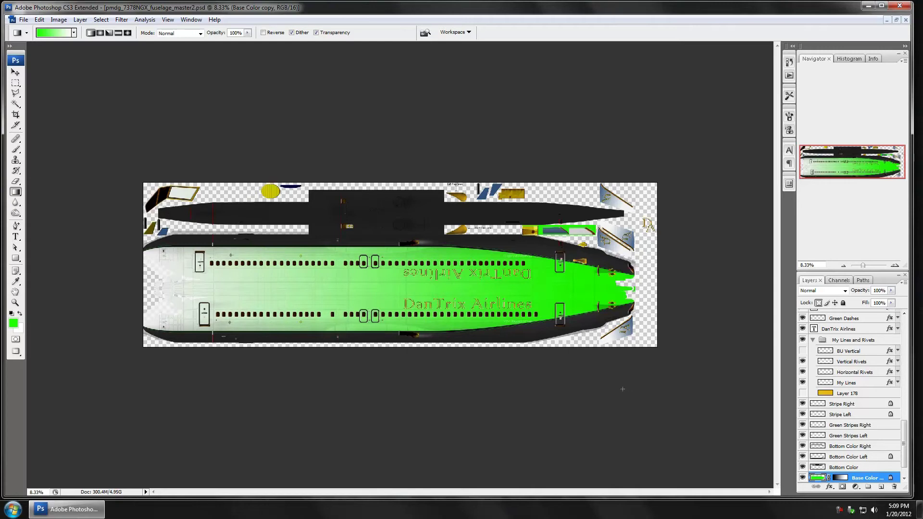
Switch to red, fill the layer with it, and lower the layer opacity to pale it.
left_click(14, 323)
left_click_drag(739, 249, 739, 236)
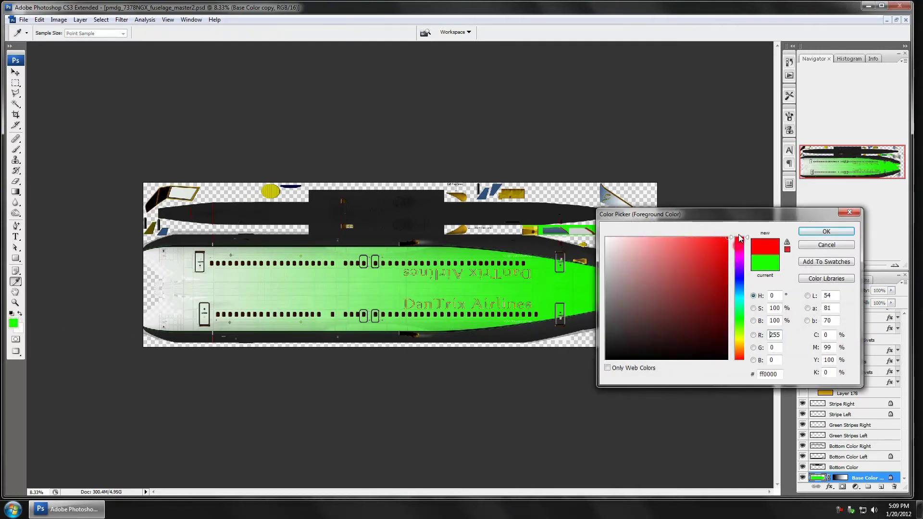
left_click(722, 242)
left_click(826, 231)
key("alt+BackSpace")
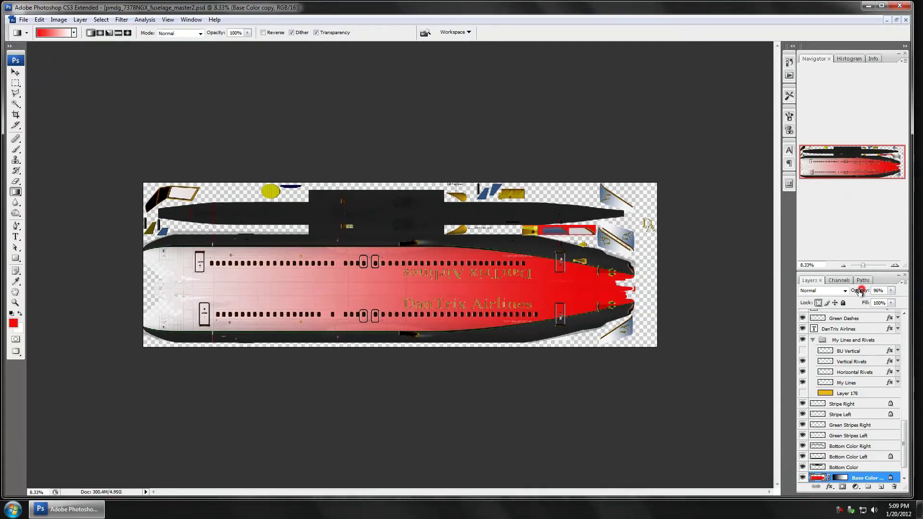
left_click_drag(859, 292, 892, 302)
Change the foreground colour from red to magenta.
left_click(13, 323)
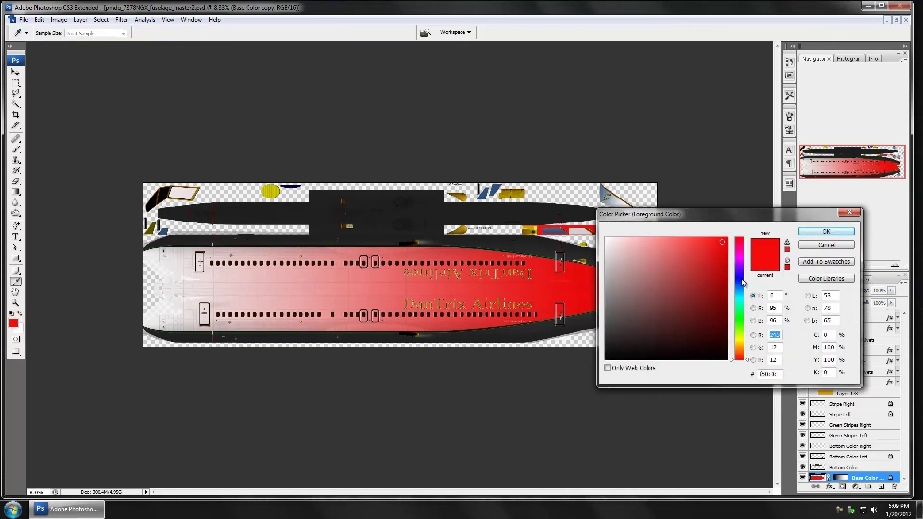
left_click_drag(740, 281, 742, 256)
left_click(821, 231)
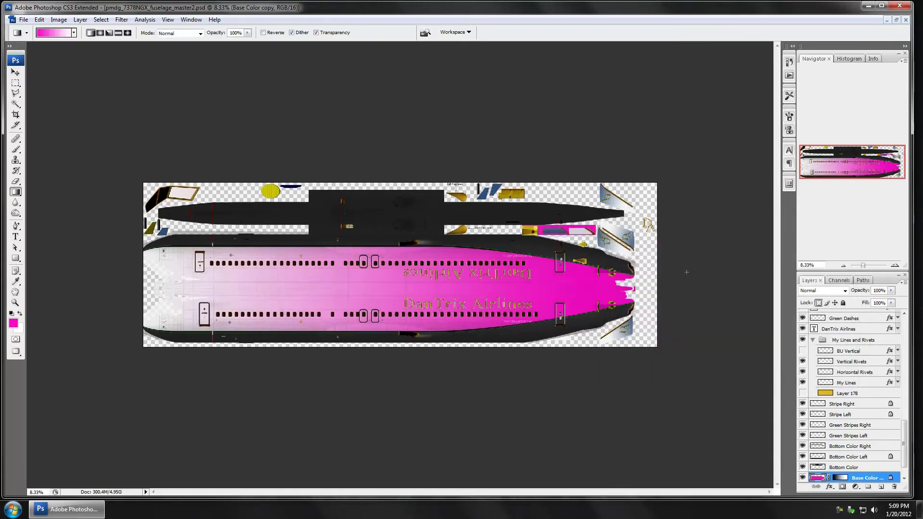
Choose a medium blue, #3725e1, as the new foreground colour.
left_click(13, 323)
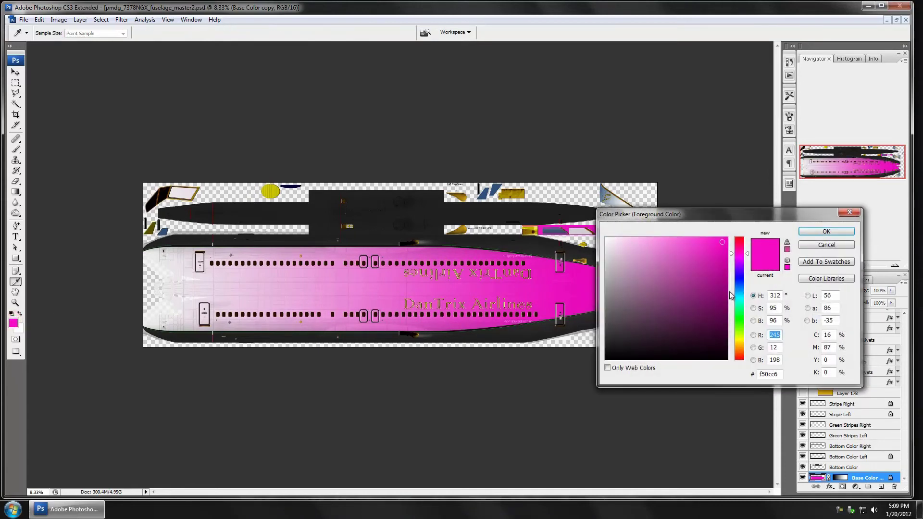
left_click(743, 276)
left_click_drag(708, 251, 696, 251)
left_click(826, 231)
Return to the Gradient tool and fill the Base Color copy layer with the #3725e1 blue.
key("g")
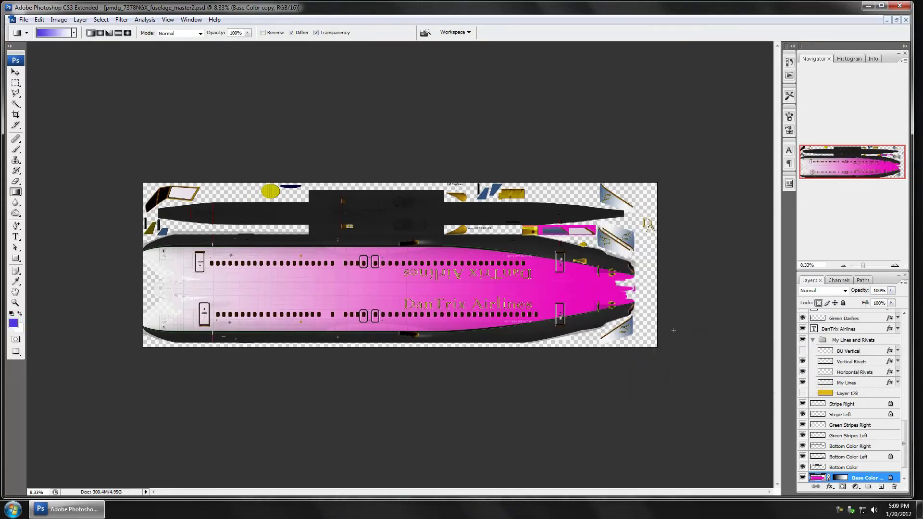
key("alt+BackSpace")
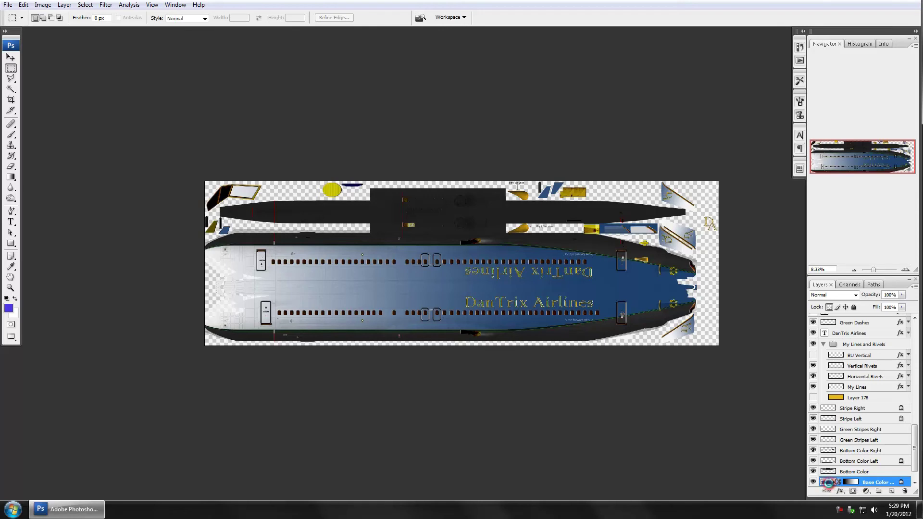
Load the Base Color copy layer's painted pixels as a selection, then deselect.
left_click(828, 483, "ctrl")
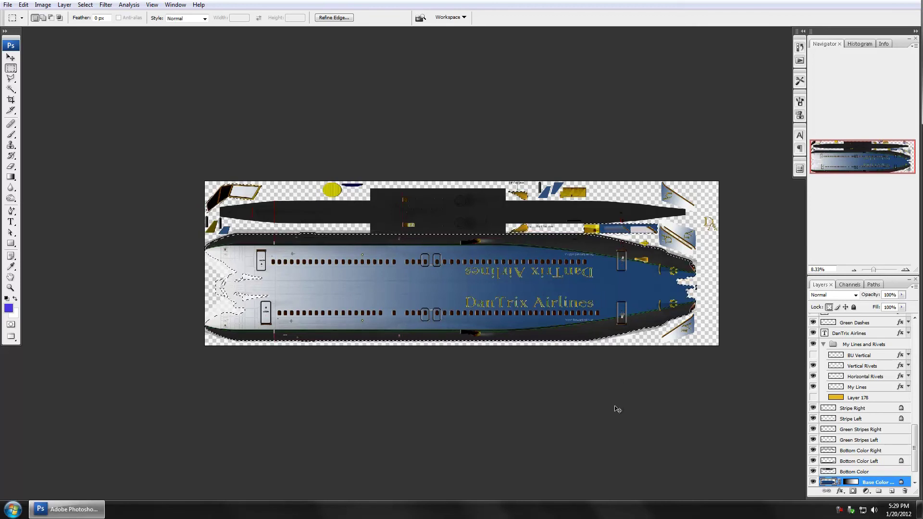
key("ctrl+d")
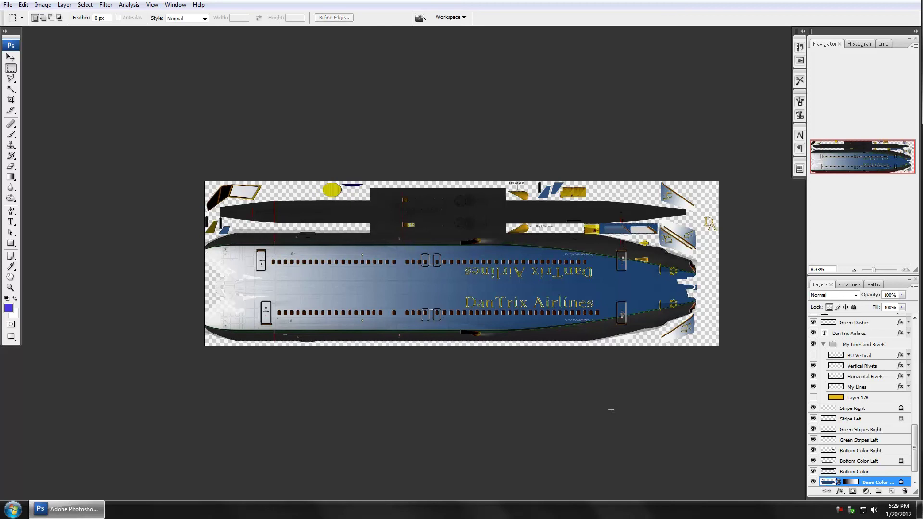
Bring fuselage_master.psd to fill the workspace and toggle its Paint Here mask off and on.
key("f")
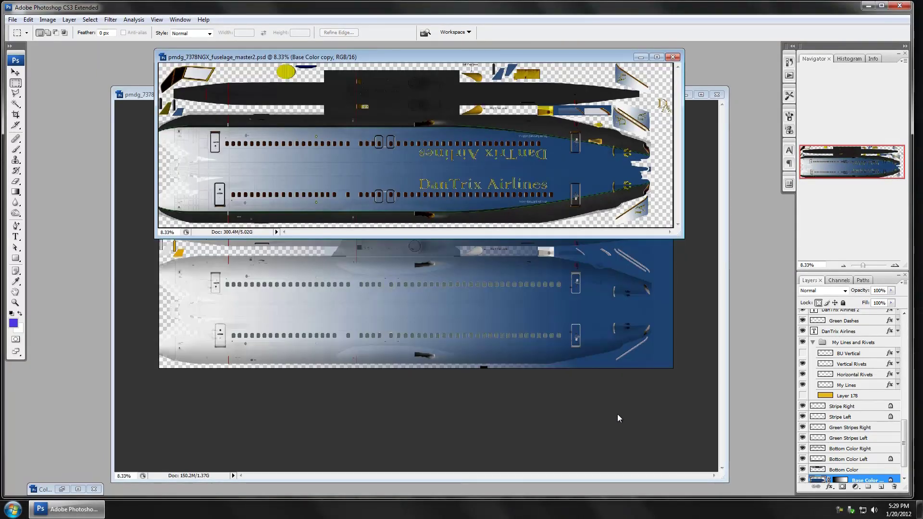
left_click(703, 424)
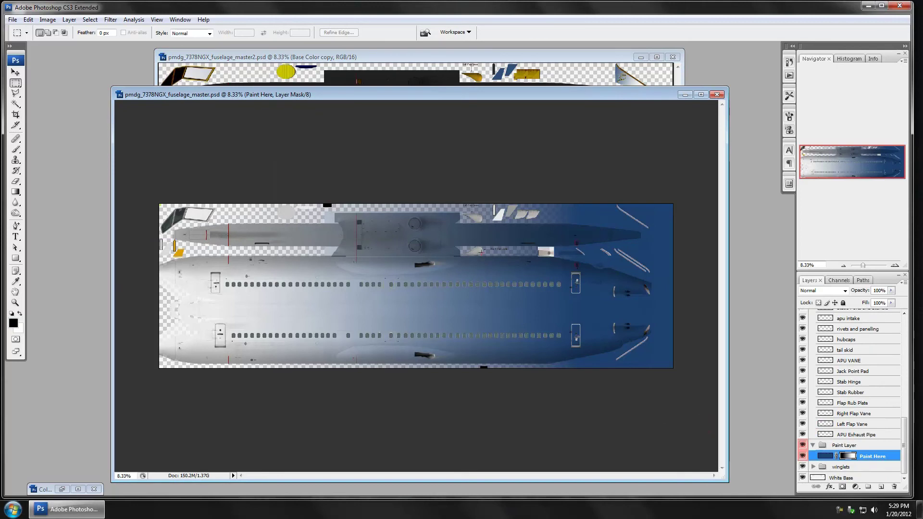
key("f")
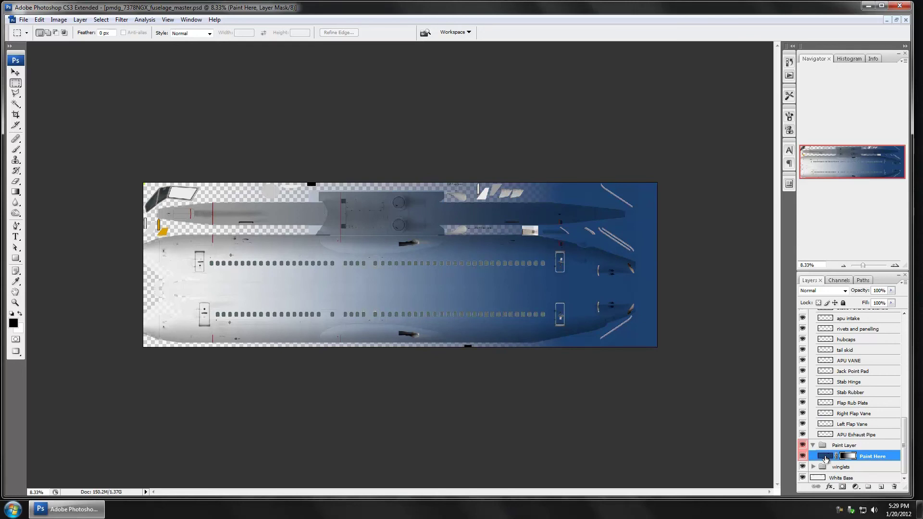
left_click(848, 456, "shift")
left_click(849, 457, "shift")
Select the White Base shapes and mask out the Paint Here navy outside them, then deselect.
left_click(817, 480, "ctrl")
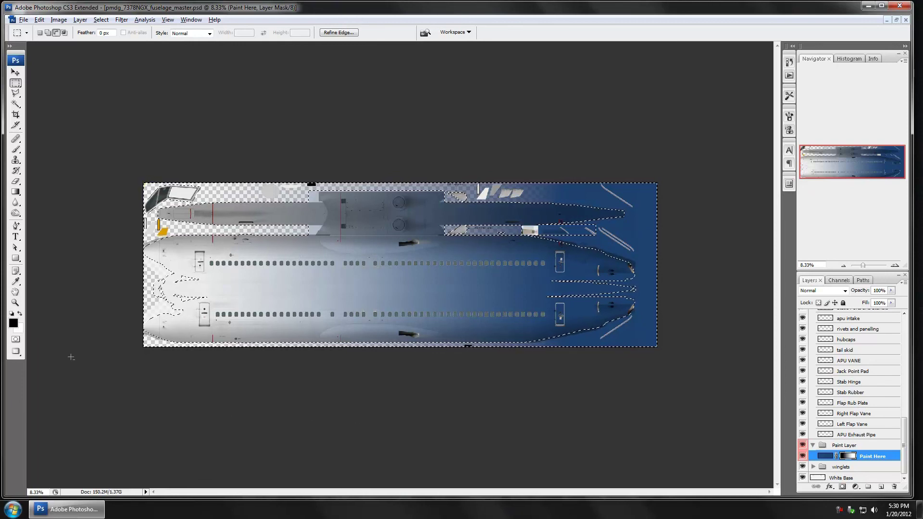
key("alt+BackSpace")
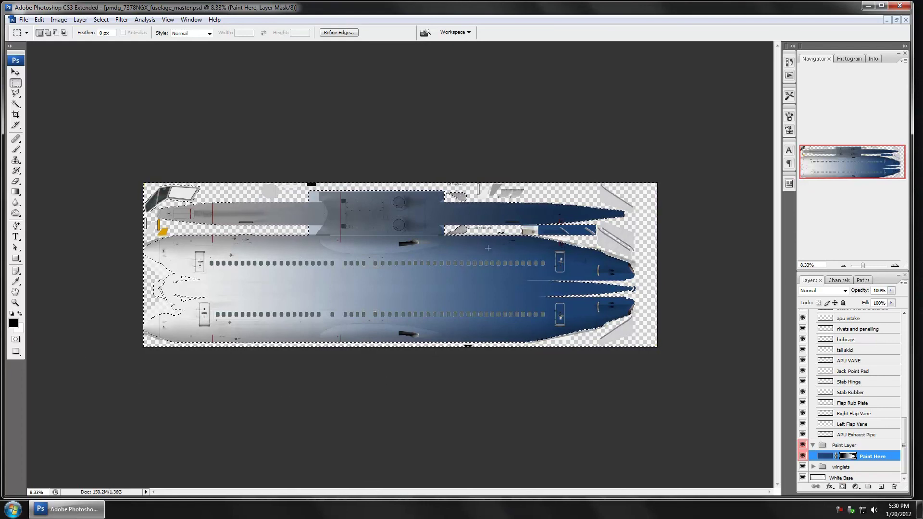
key("ctrl+d")
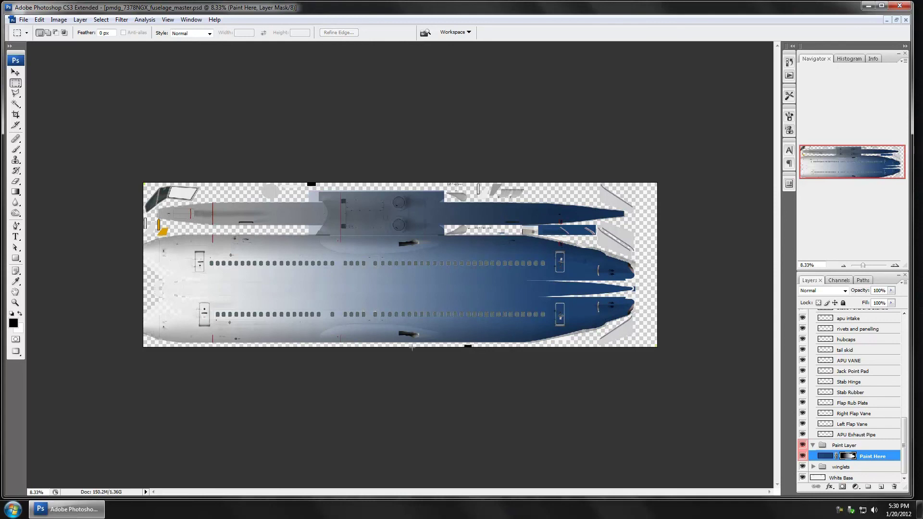